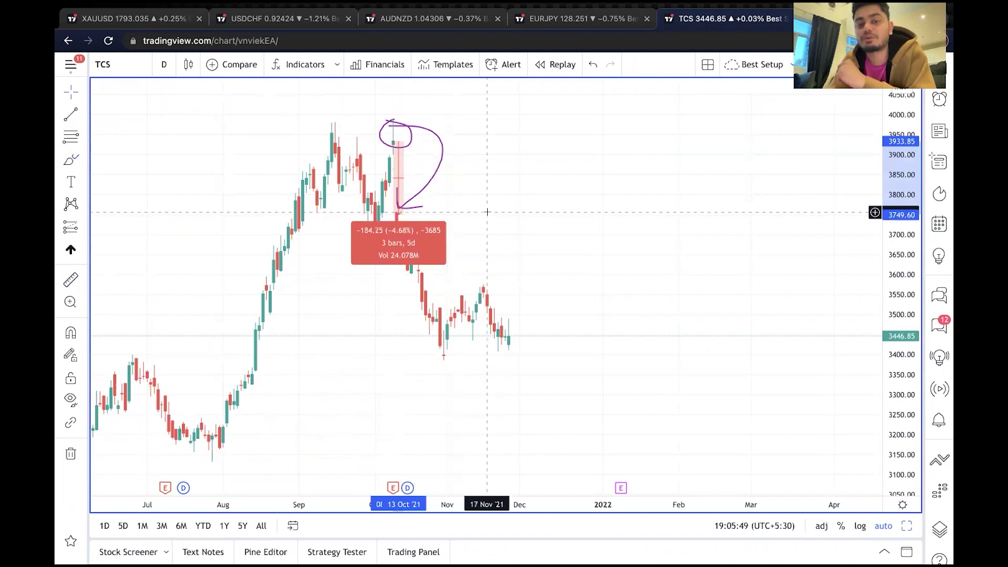
click(431, 183)
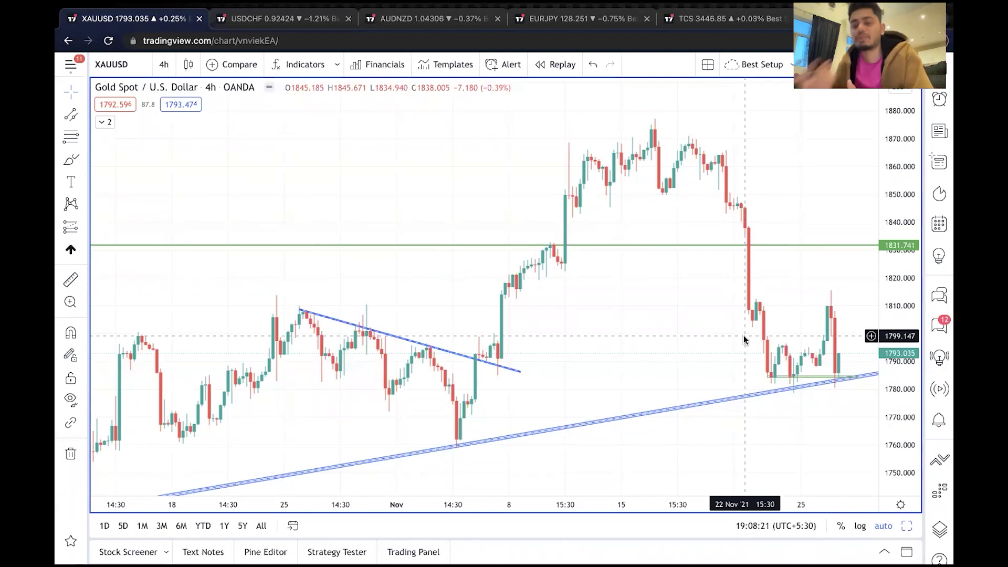
click(387, 398)
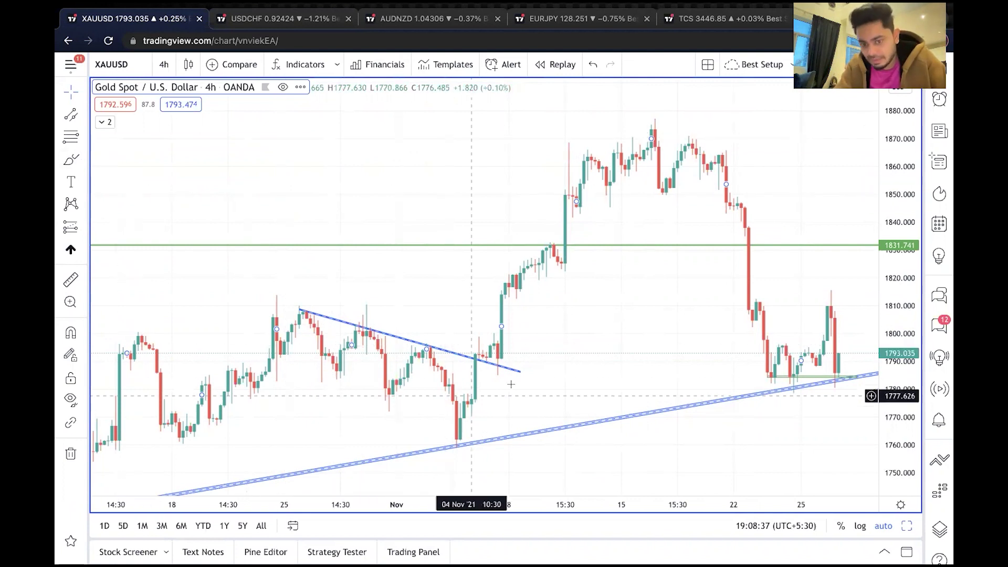
scroll(804, 383, up, 3)
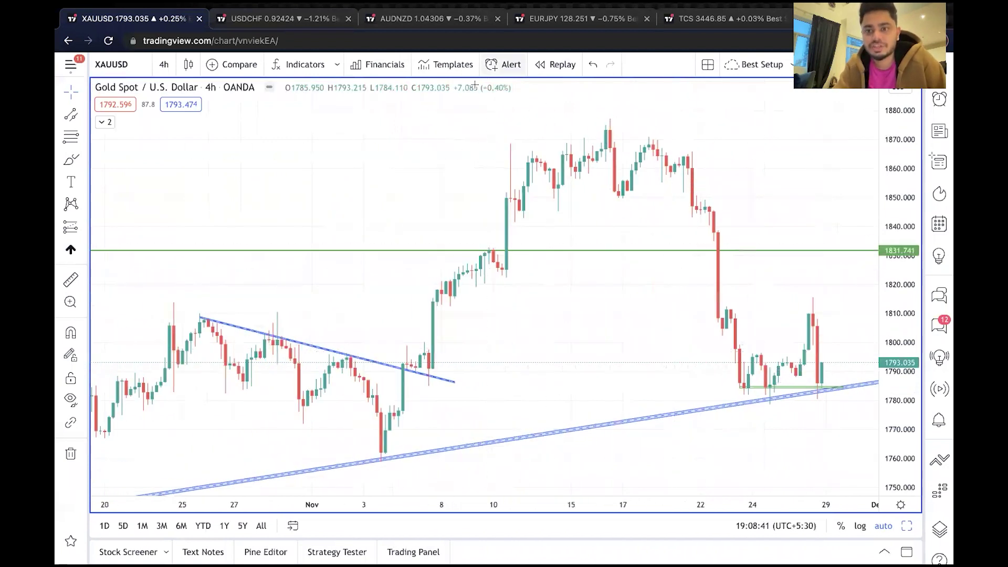
Close the TCS chart tab, discarding its unsaved changes, and return to the XAUUSD chart
click(735, 18)
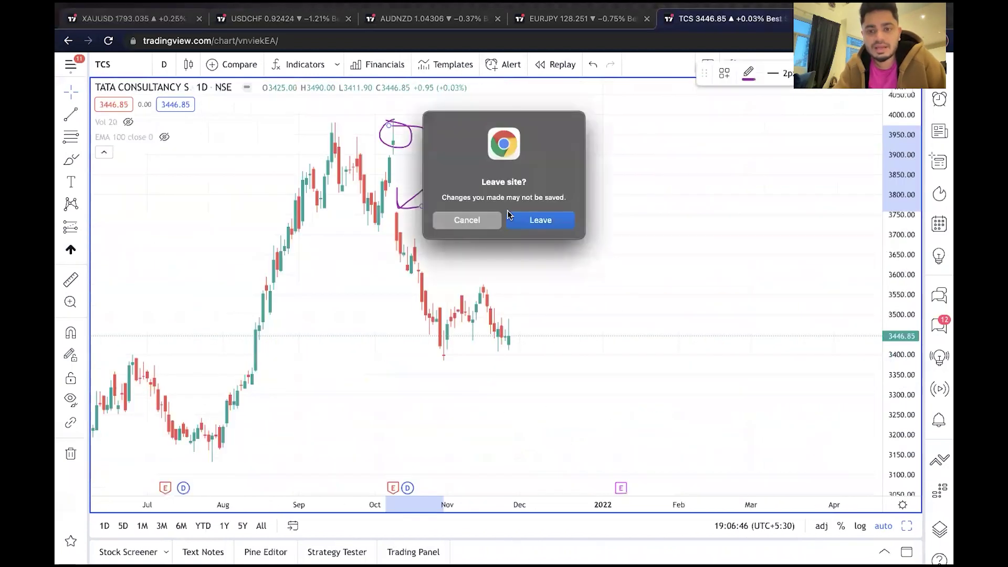
click(551, 229)
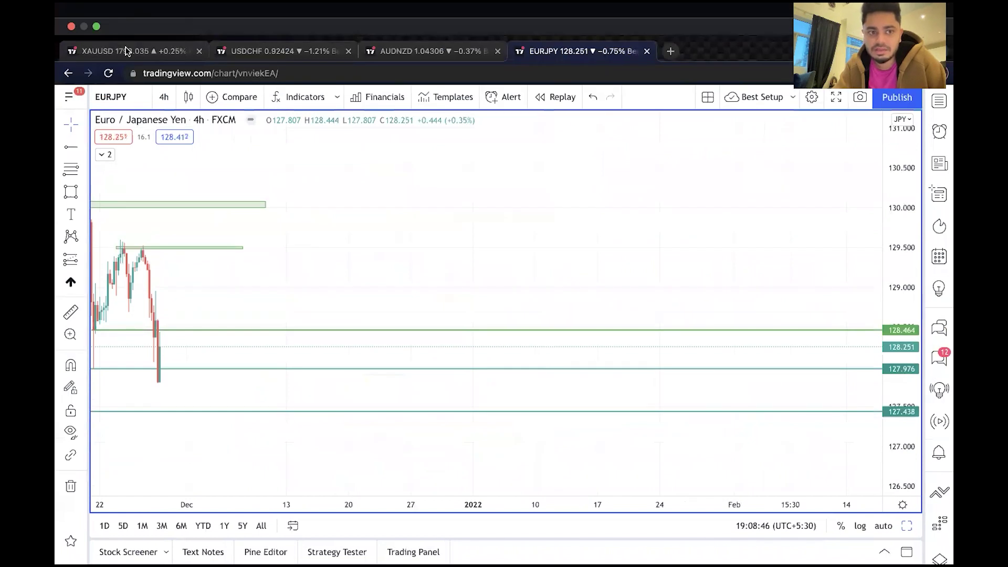
click(126, 51)
scroll(661, 362, up, 3)
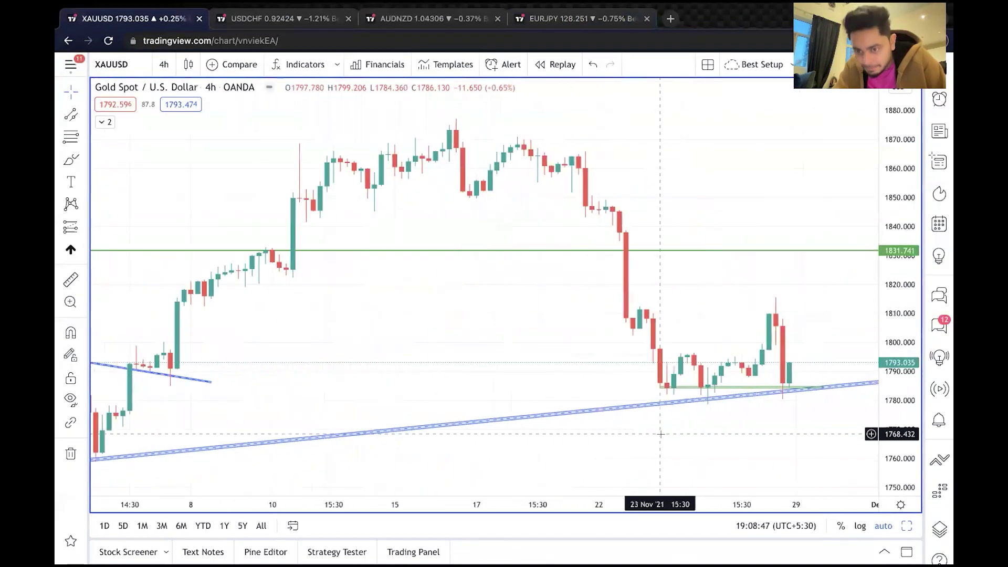
View the XAUUSD chart on the 1-day interval against its rising trend channel, and return it to the 4-hour interval
text(1D)
key(Return)
scroll(691, 315, up, 2)
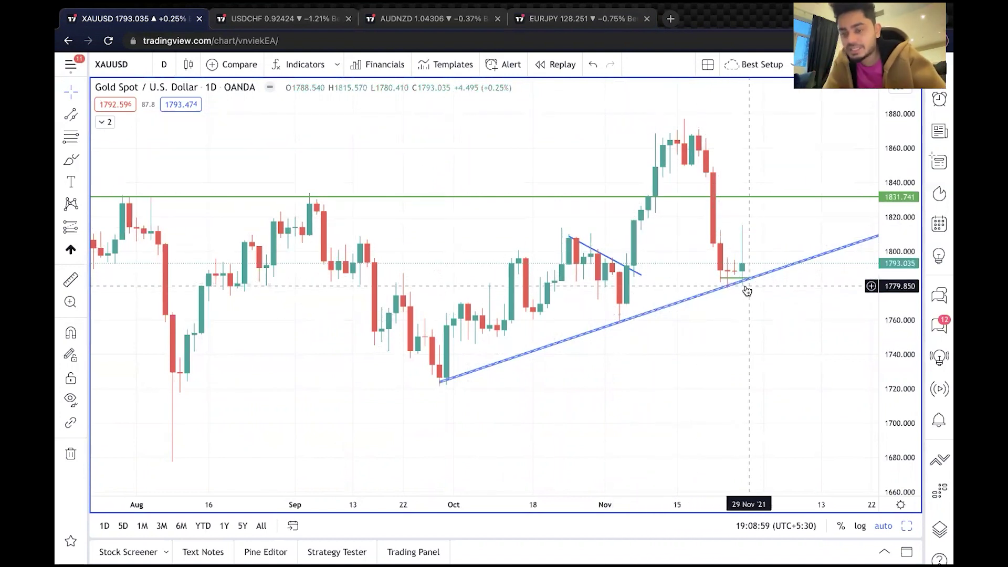
text(4h)
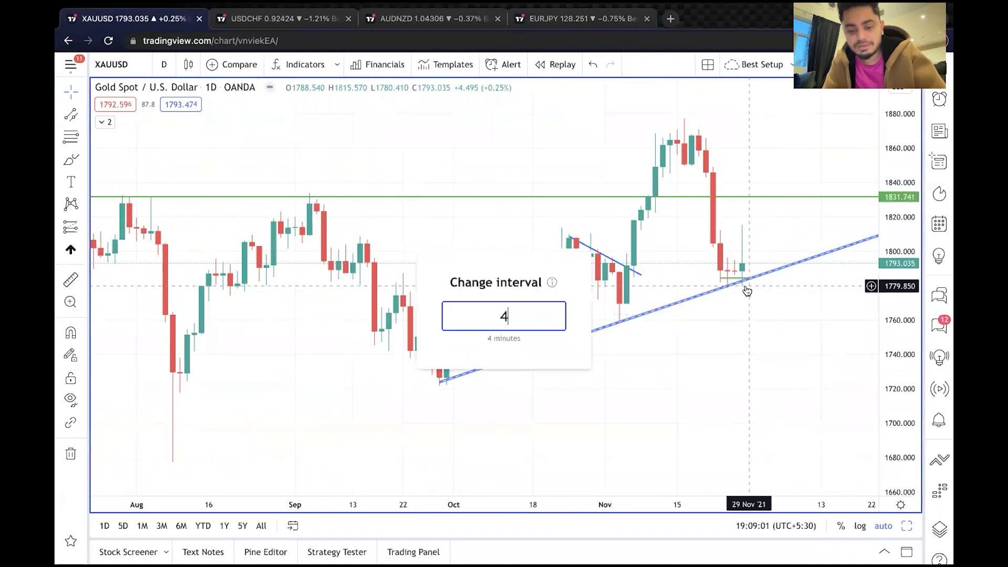
key(Return)
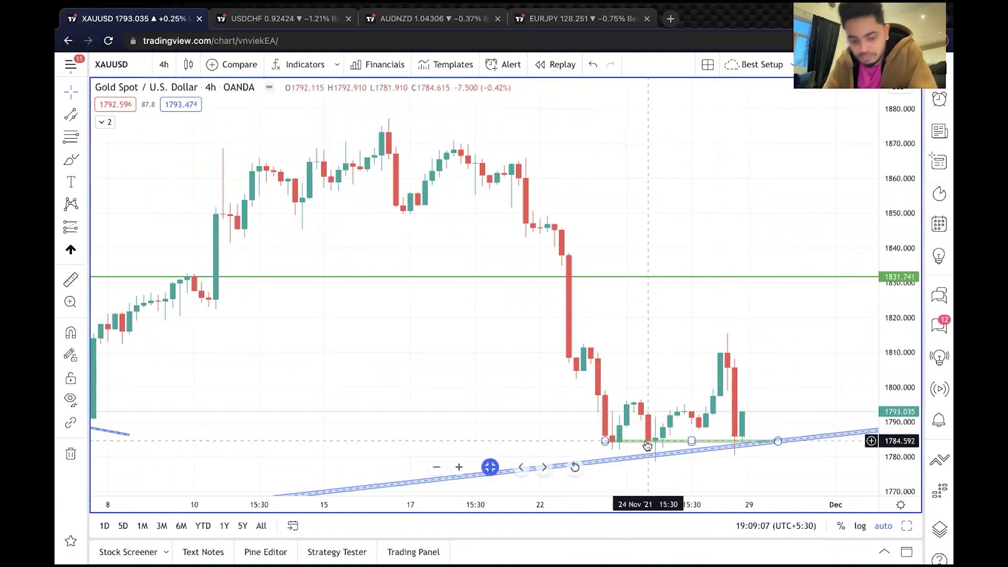
Try a horizontal line at about 1784.6 through the recent lows and compare it with the early November price action
key(alt+h)
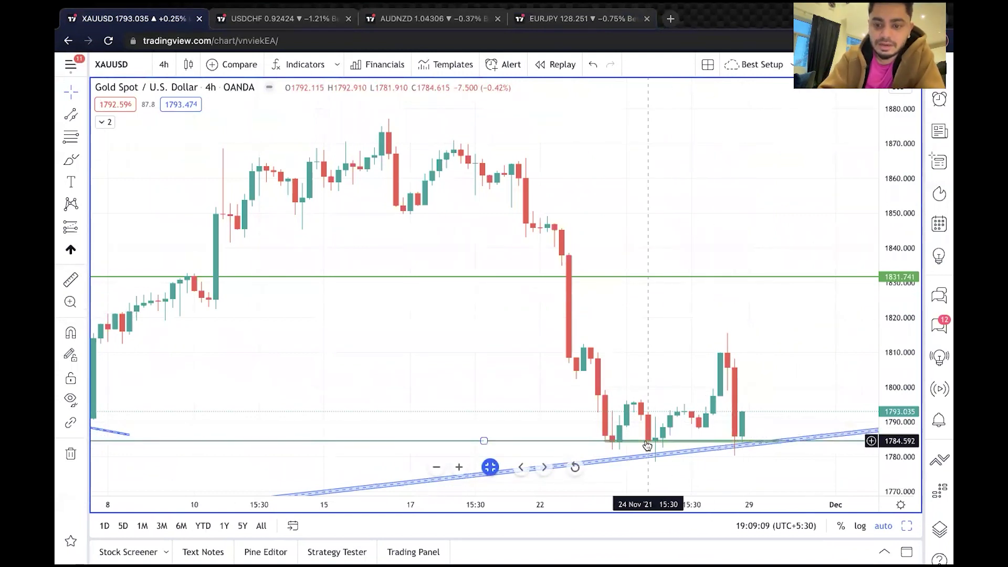
scroll(647, 446, left, 4)
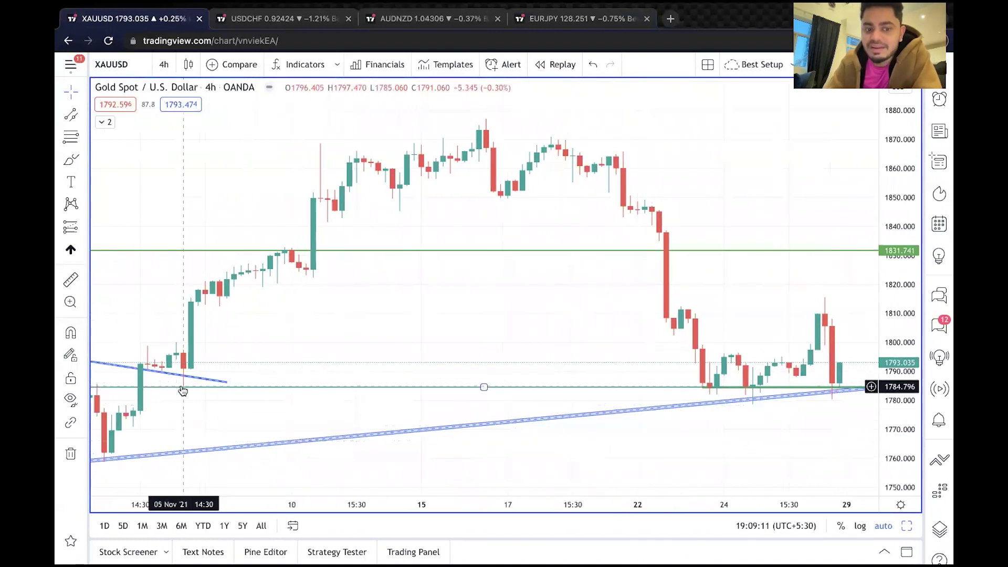
scroll(182, 392, left, 5)
scroll(210, 391, left, 3)
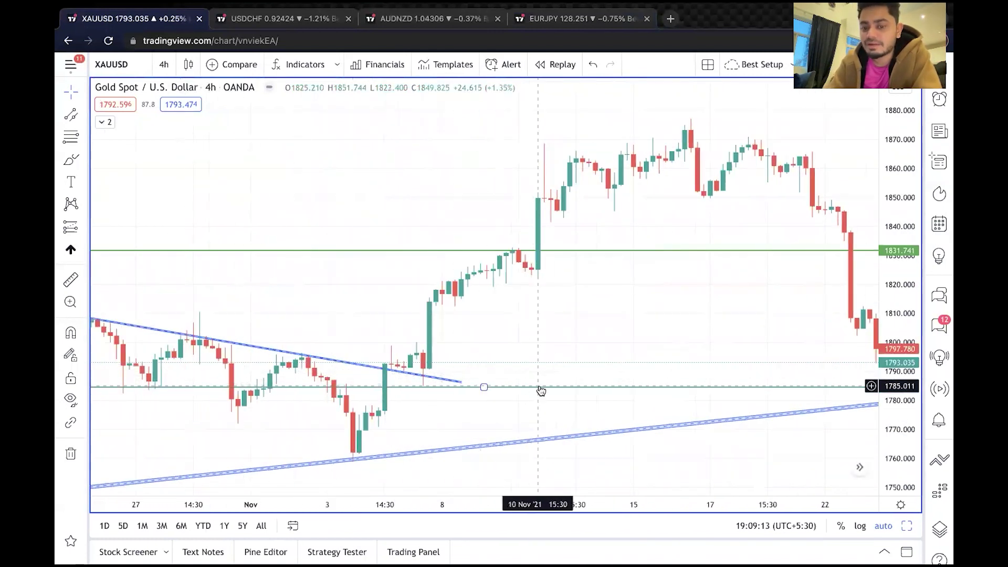
scroll(536, 388, right, 8)
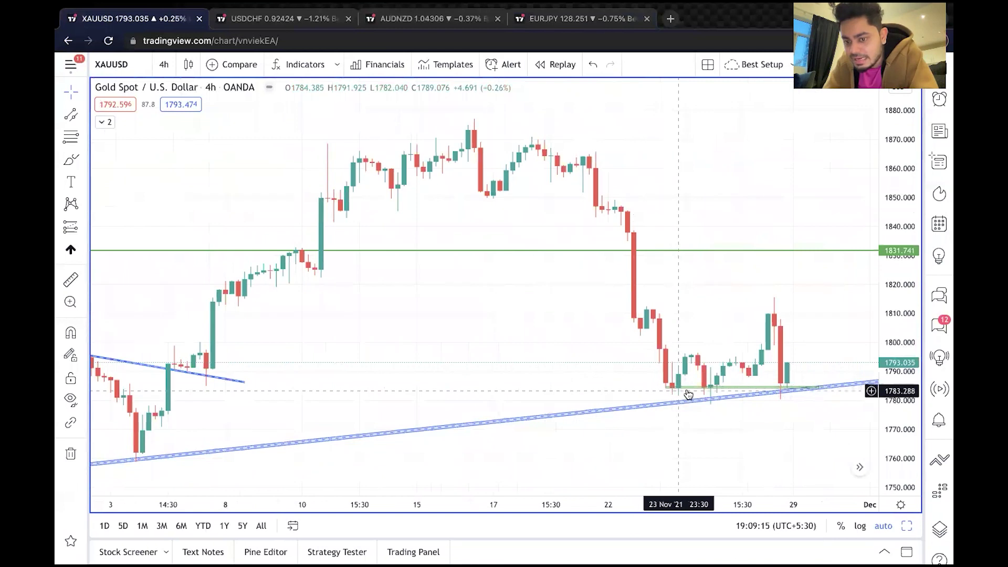
Examine how the rising trend channel and the 1831.741 level line up with XAUUSD price action back to July
scroll(470, 329, down, 5)
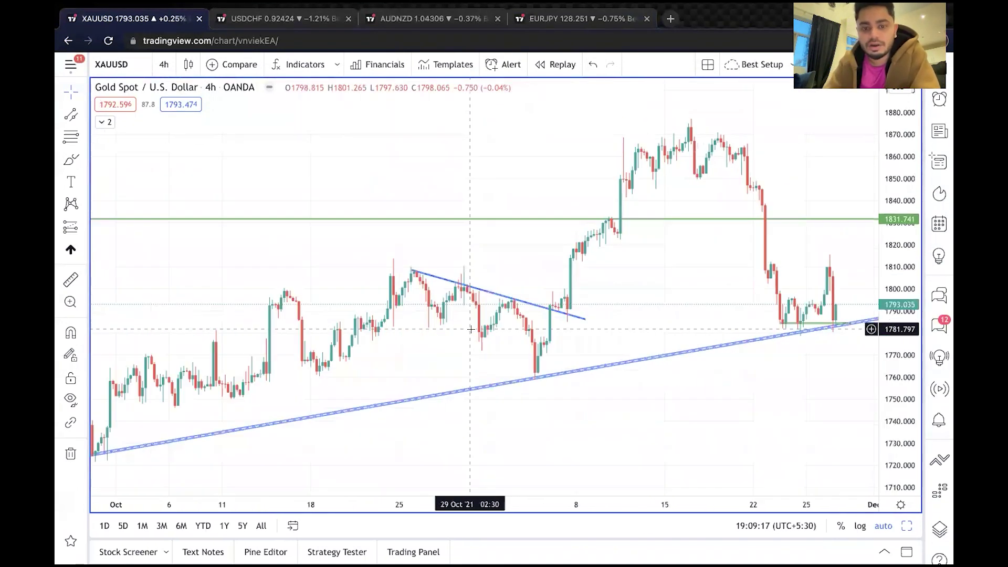
scroll(472, 334, down, 3)
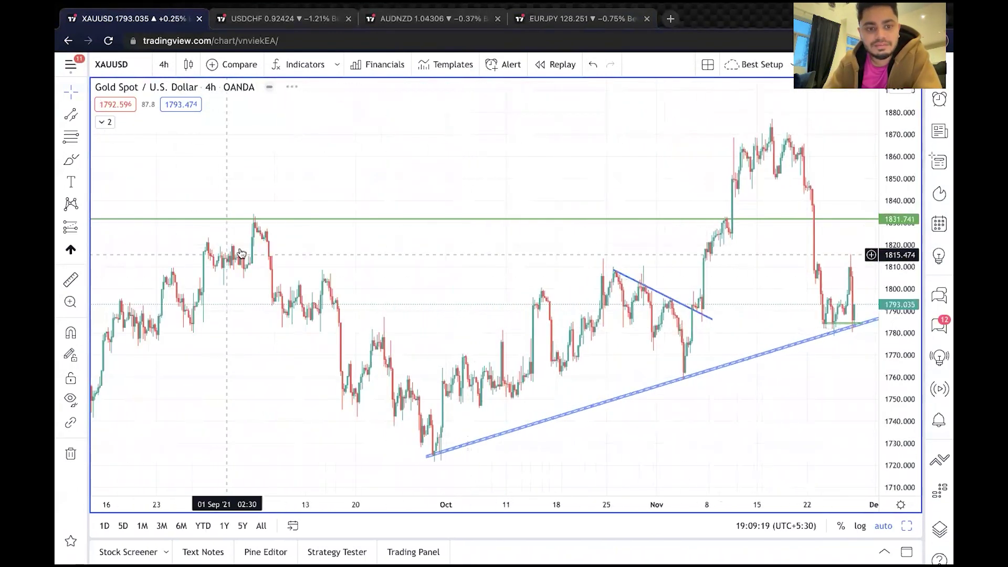
scroll(289, 244, down, 3)
scroll(289, 244, down, 5)
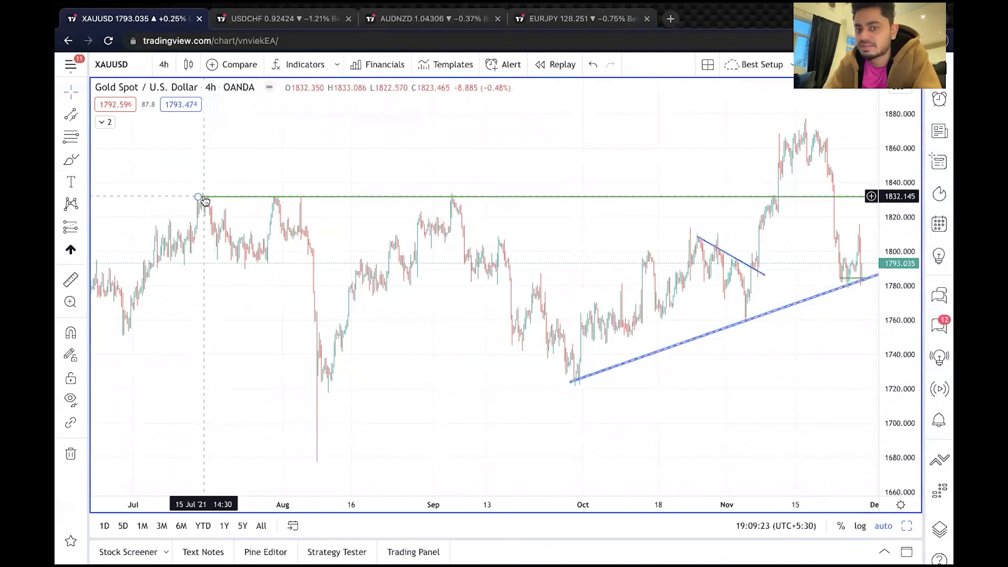
scroll(458, 312, up, 8)
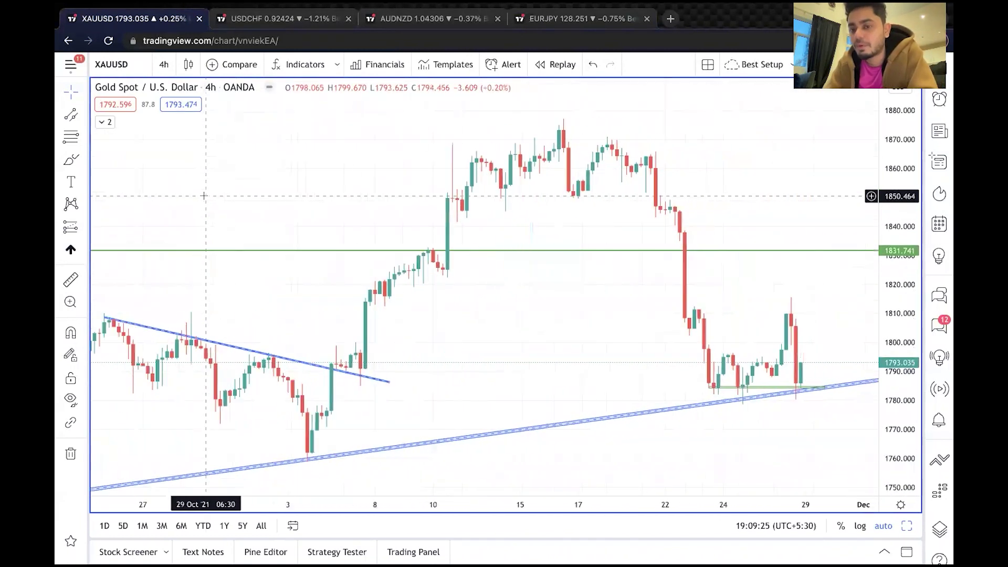
scroll(458, 313, up, 5)
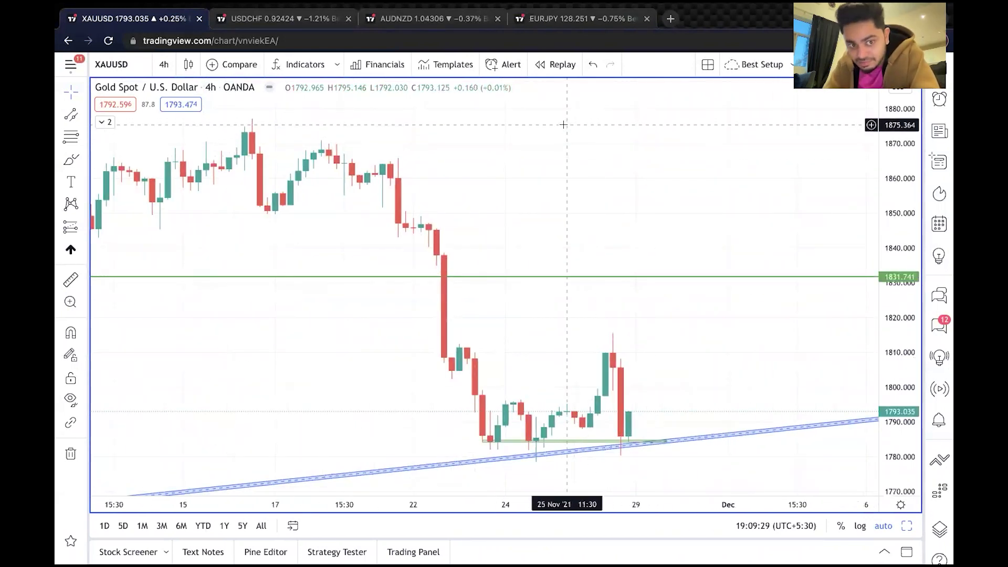
scroll(640, 404, up, 2)
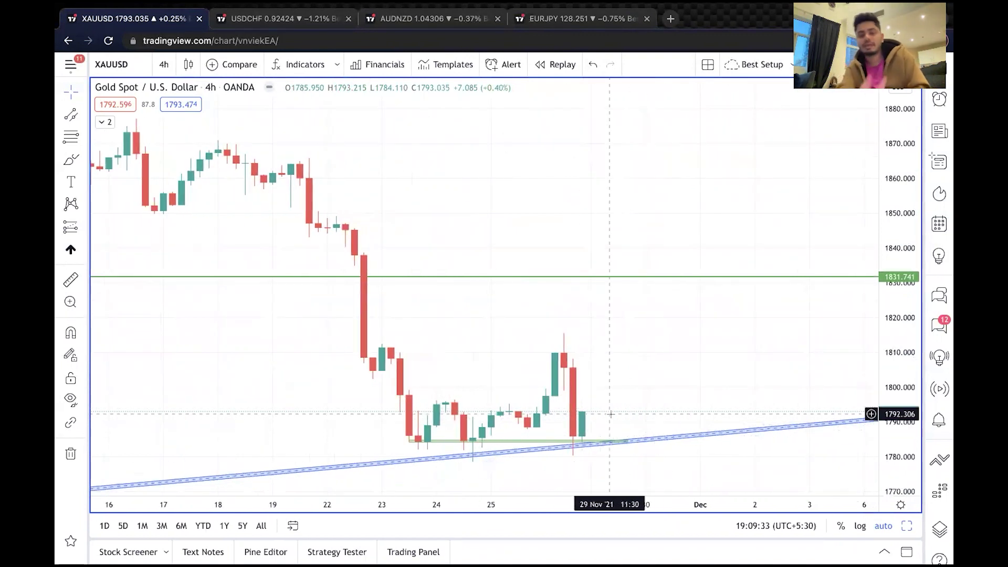
Switch XAUUSD to the 1-hour interval and draw a rectangle around the latest candles, from about 1797.8 down to 1779.8
text(1h)
key(Return)
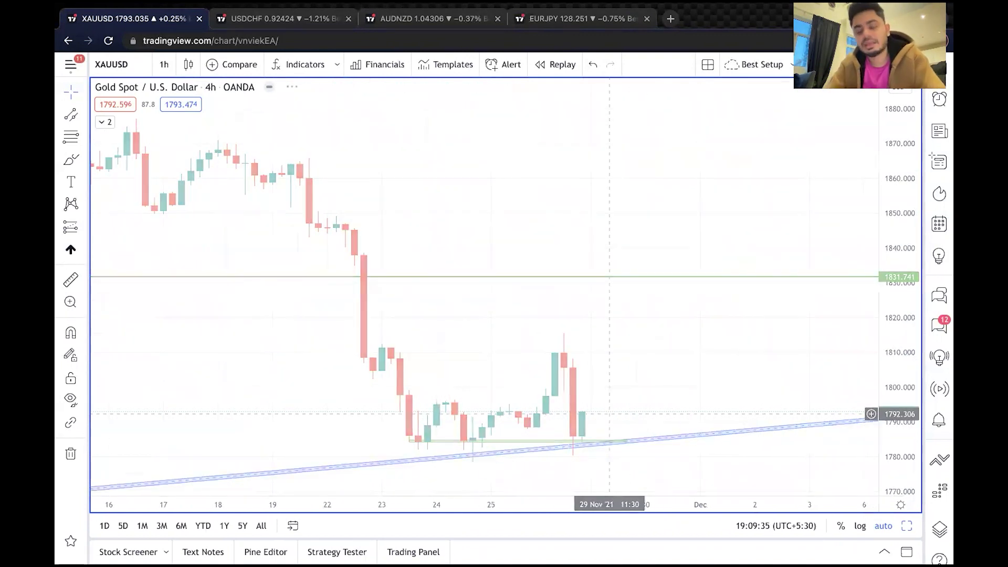
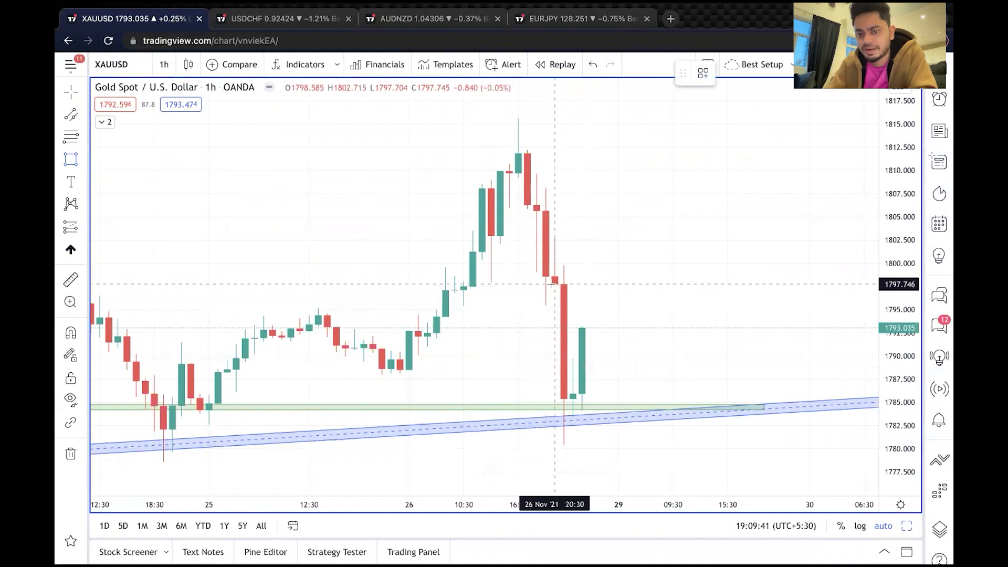
mouse_move(555, 284)
mouse_down()
mouse_move(592, 387)
mouse_move(591, 451)
mouse_up()
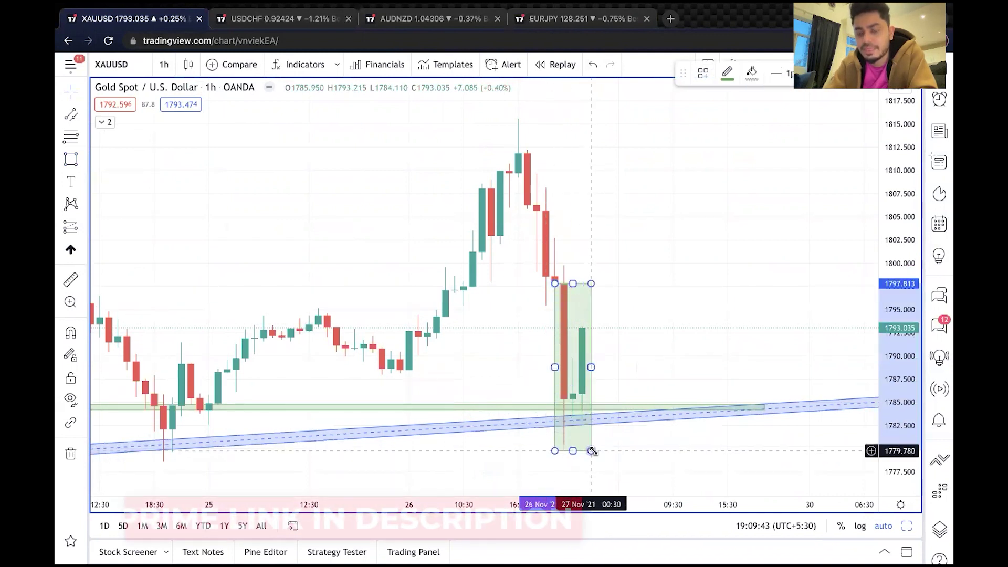
click(633, 361)
scroll(634, 362, down, 5)
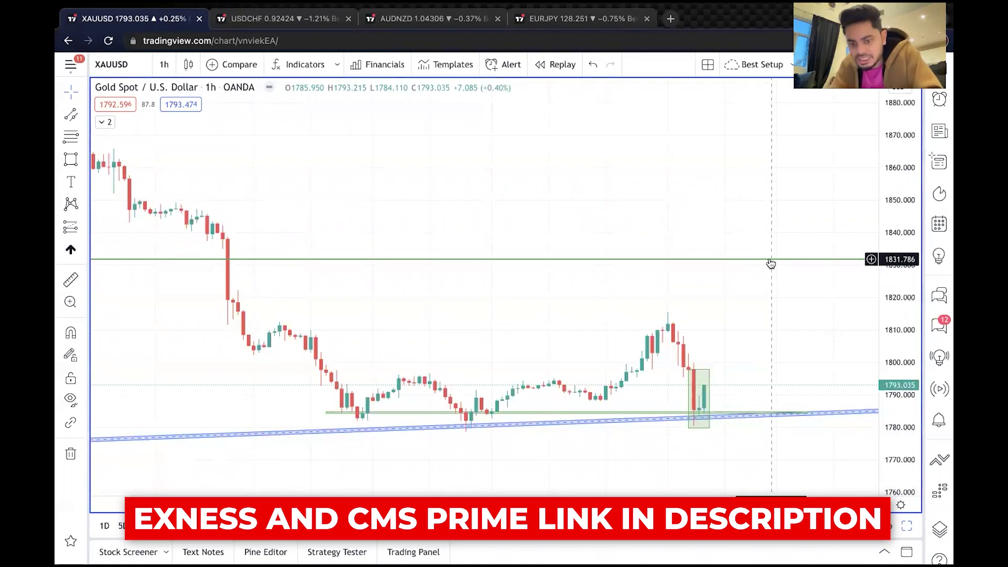
Return XAUUSD to the 4-hour interval and brush a breakdown path with a cross below the trend channel and a check mark above it
text(4)
key(Return)
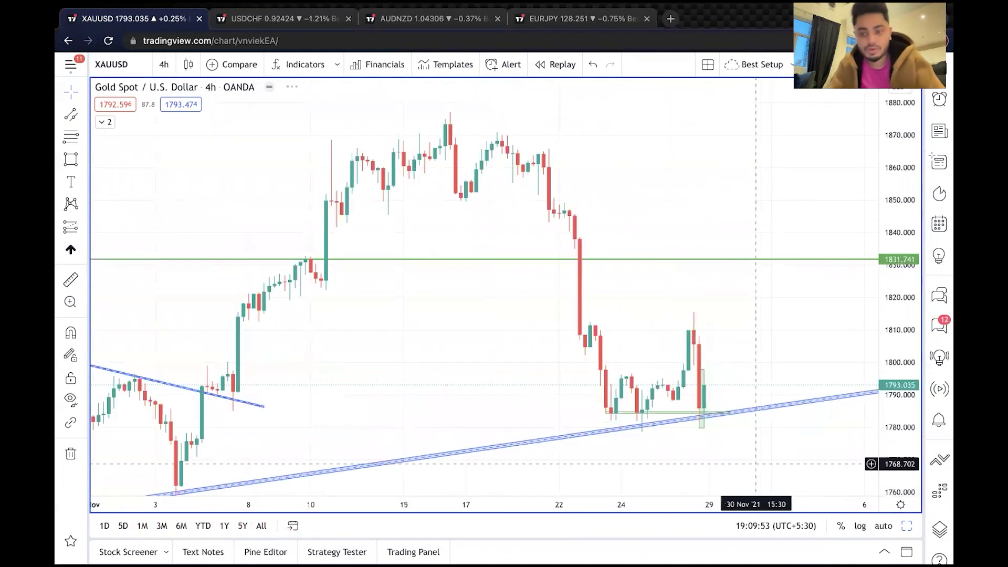
drag(620, 451, 381, 436)
click(80, 163)
click(123, 160)
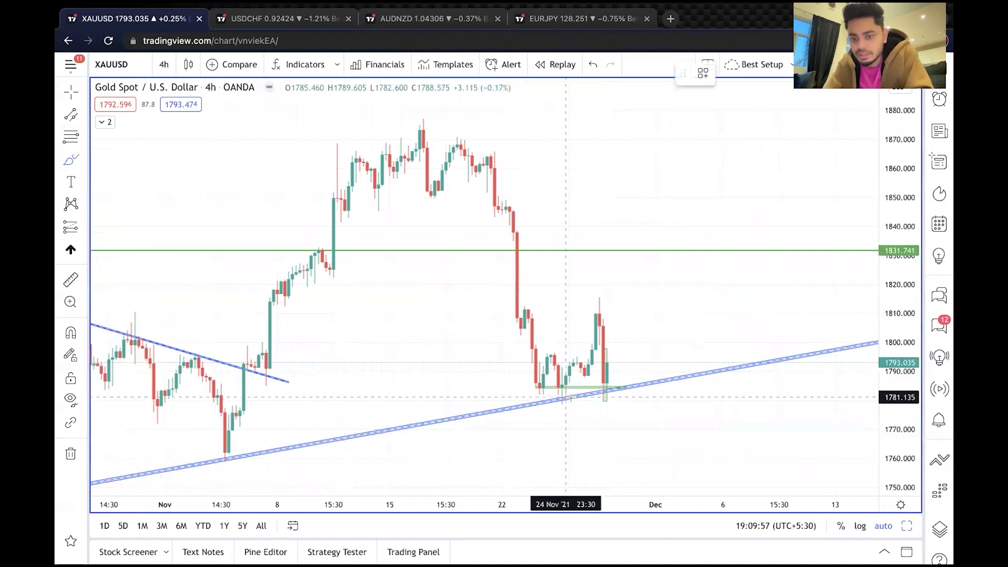
mouse_move(610, 377)
mouse_down()
mouse_move(611, 437)
mouse_move(645, 396)
mouse_move(678, 429)
mouse_move(682, 404)
mouse_move(784, 418)
mouse_move(738, 440)
mouse_up()
drag(697, 334, 749, 307)
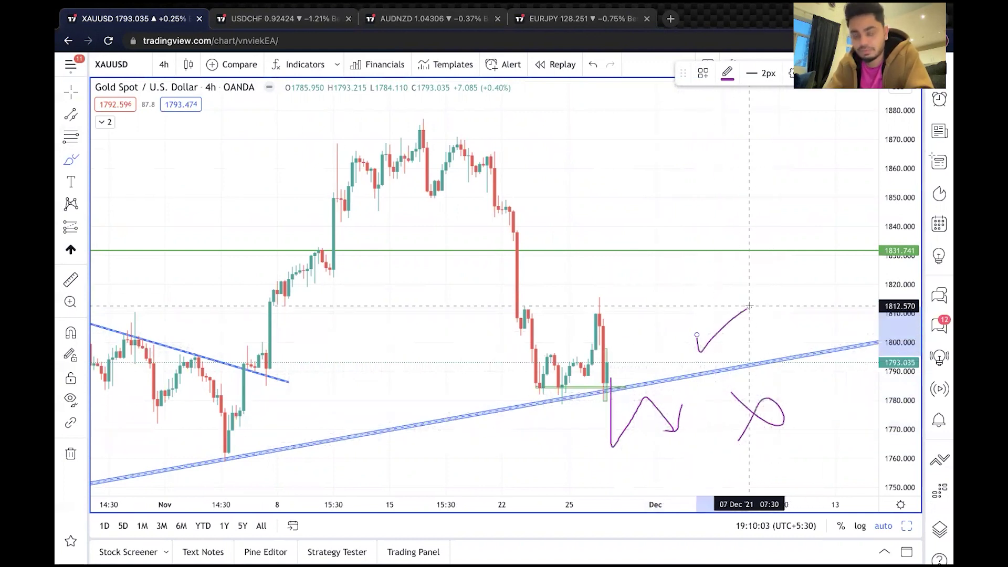
Switch to the USDCHF chart and set it to the 1-day interval
click(247, 21)
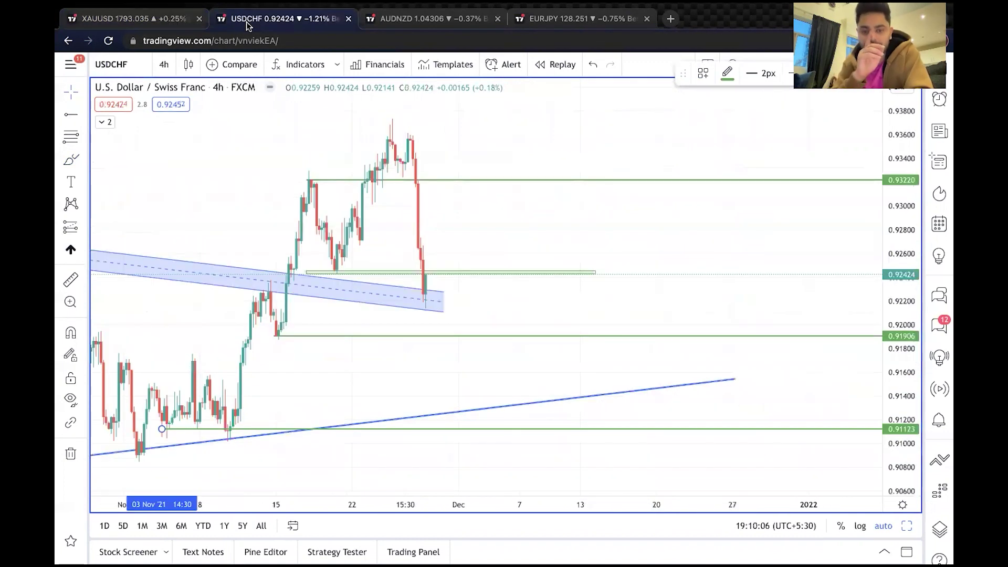
text(1d)
key(Return)
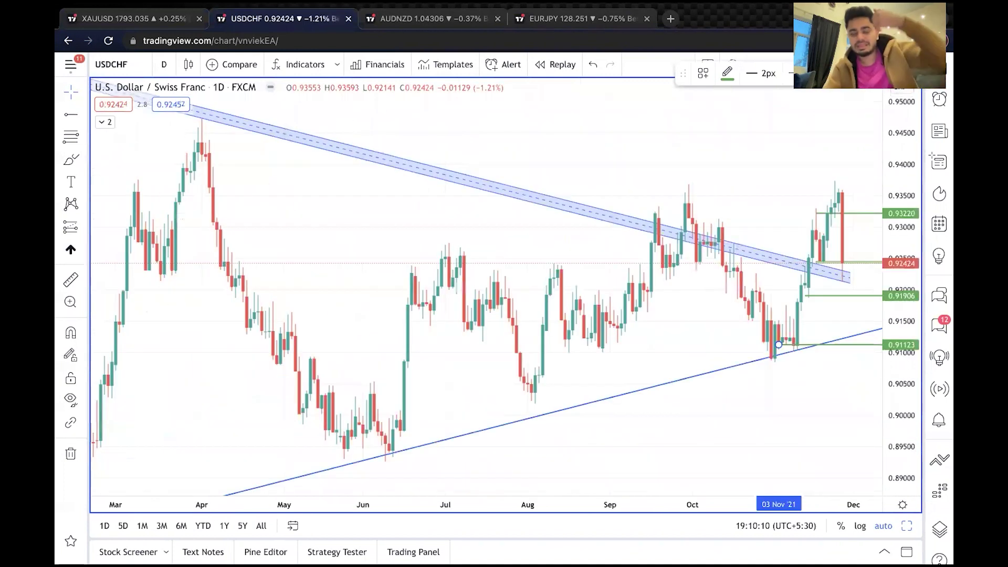
Examine the USDCHF descending trend channel from its 2019 origin to the latest candles, along with the rising trendline from early 2021
scroll(308, 263, down, 10)
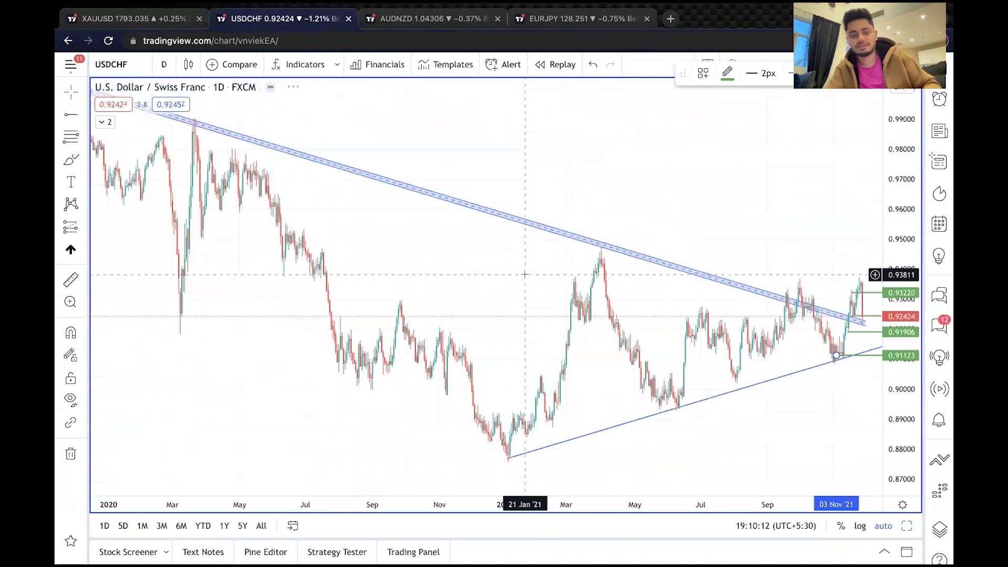
scroll(525, 274, up, 4)
scroll(524, 274, down, 5)
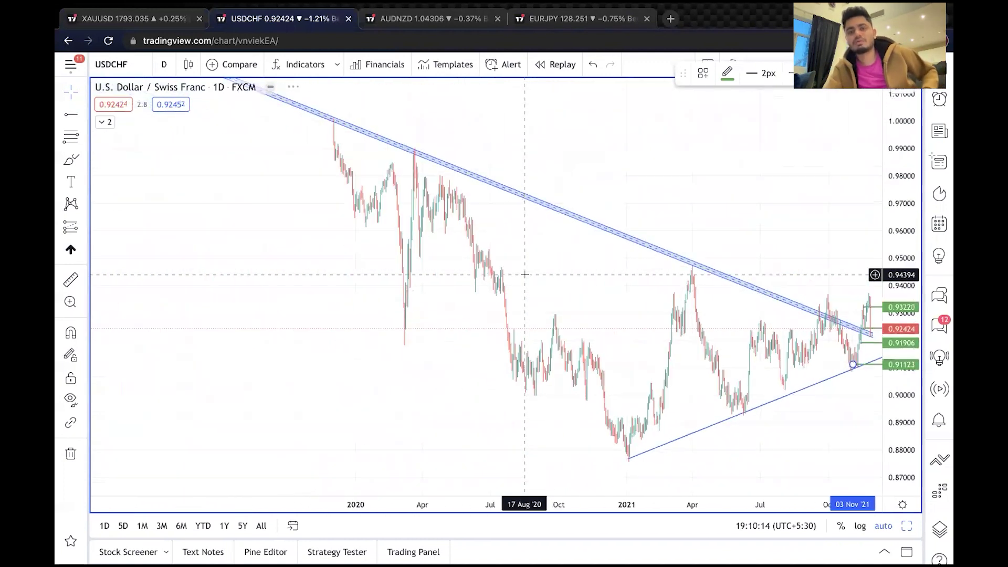
scroll(525, 274, down, 3)
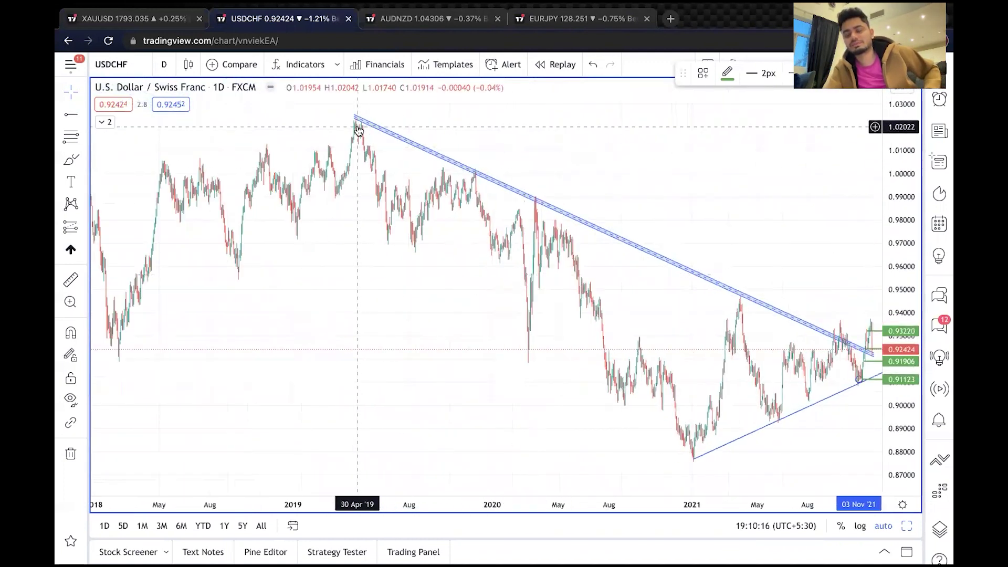
scroll(358, 129, up, 6)
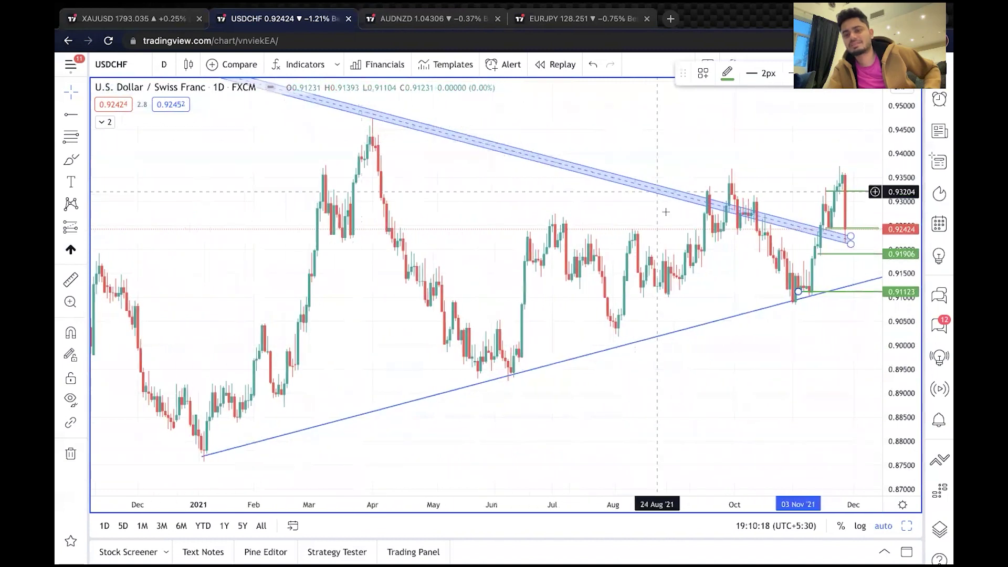
scroll(665, 211, up, 2)
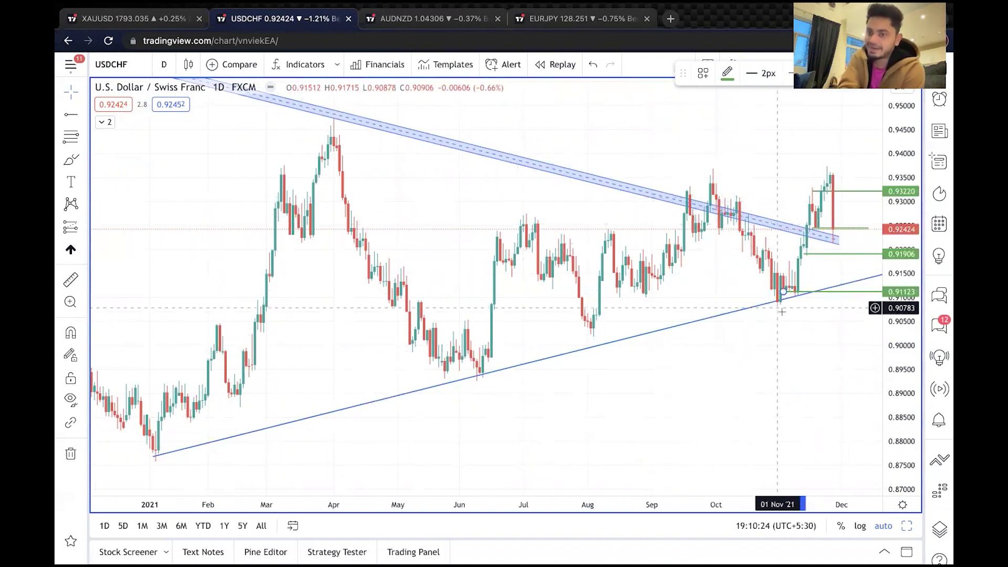
scroll(782, 311, up, 3)
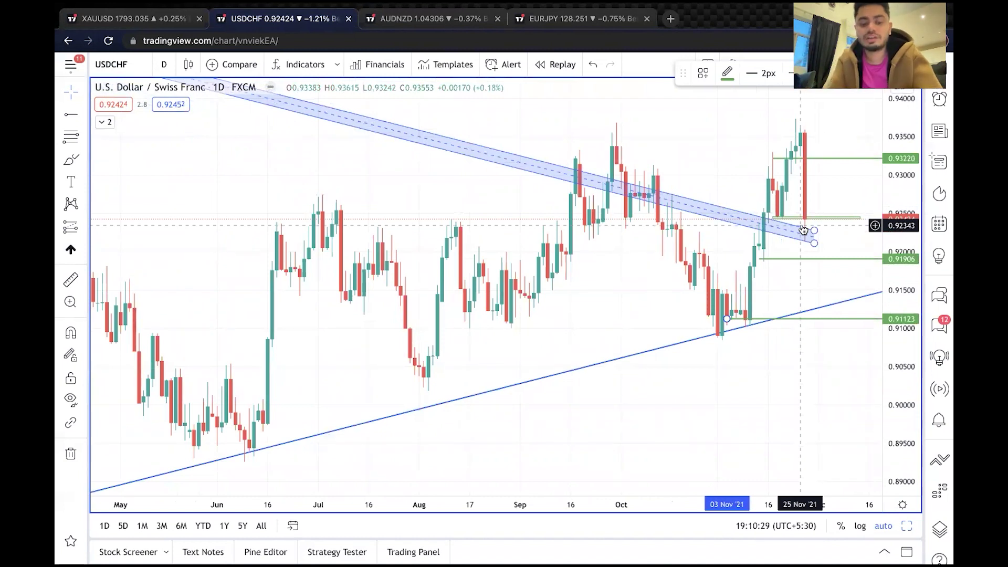
Set the USDCHF chart to the 4-hour interval
text(4h)
key(Return)
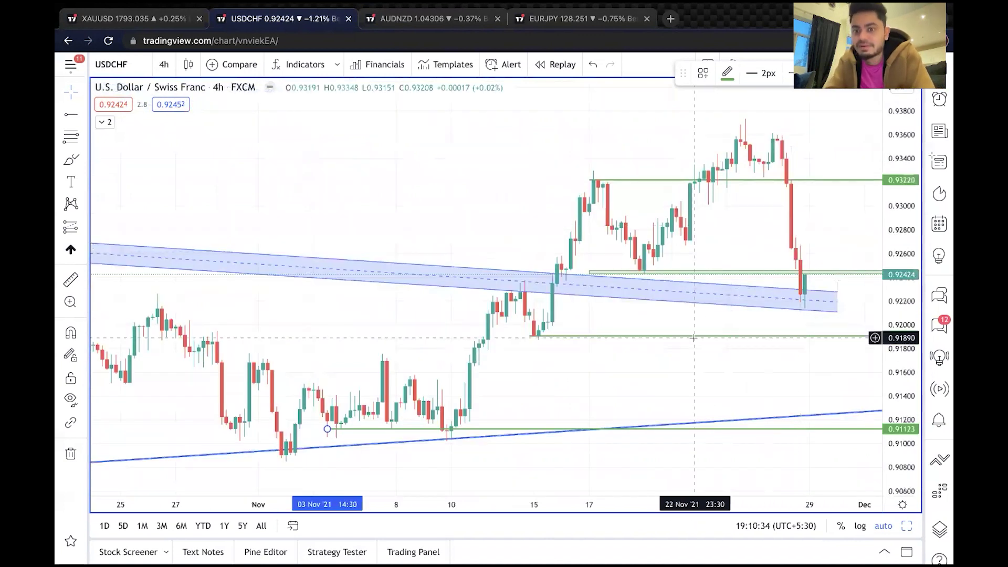
Measure the USDCHF price distance from the narrow green zone near 0.9246 up to the 0.93220 line
scroll(693, 337, right, 5)
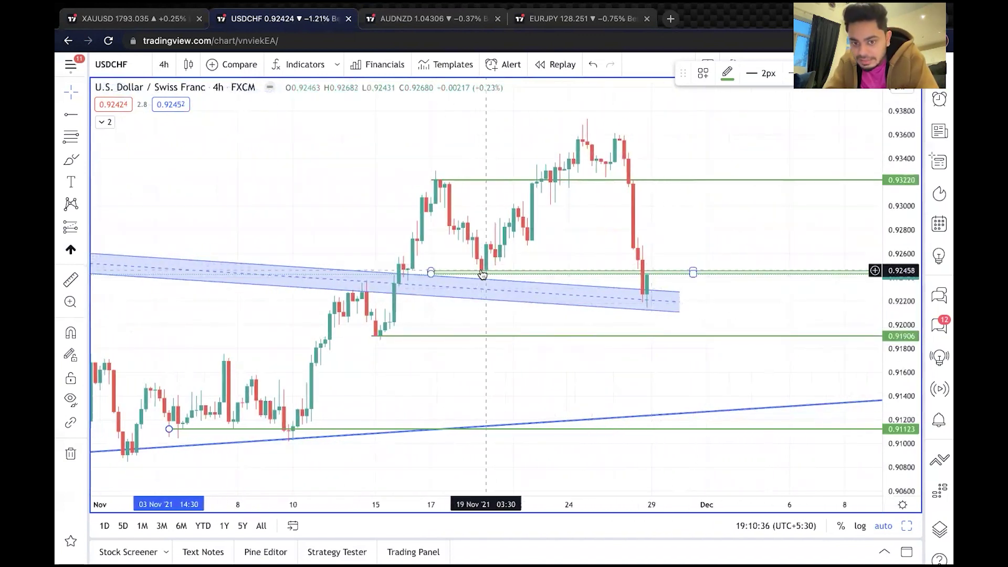
click(675, 270)
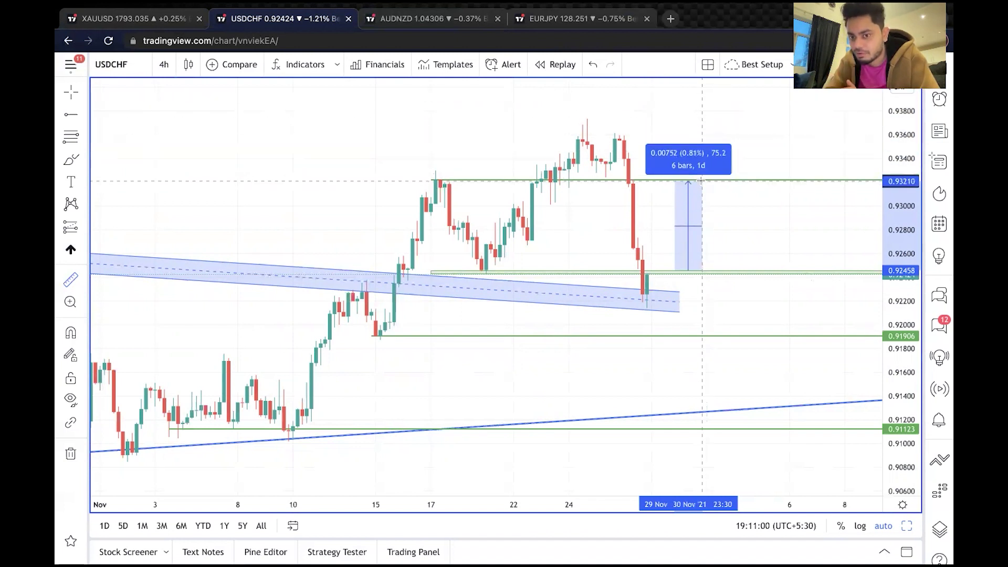
click(702, 185)
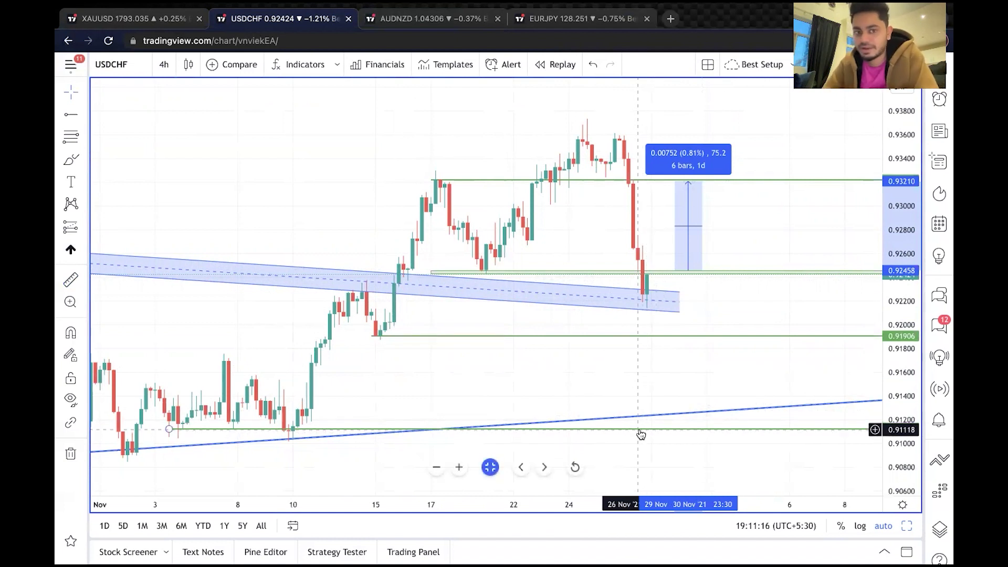
Switch to the AUDNZD chart and enlarge its November candles around the green level and support zone
click(448, 24)
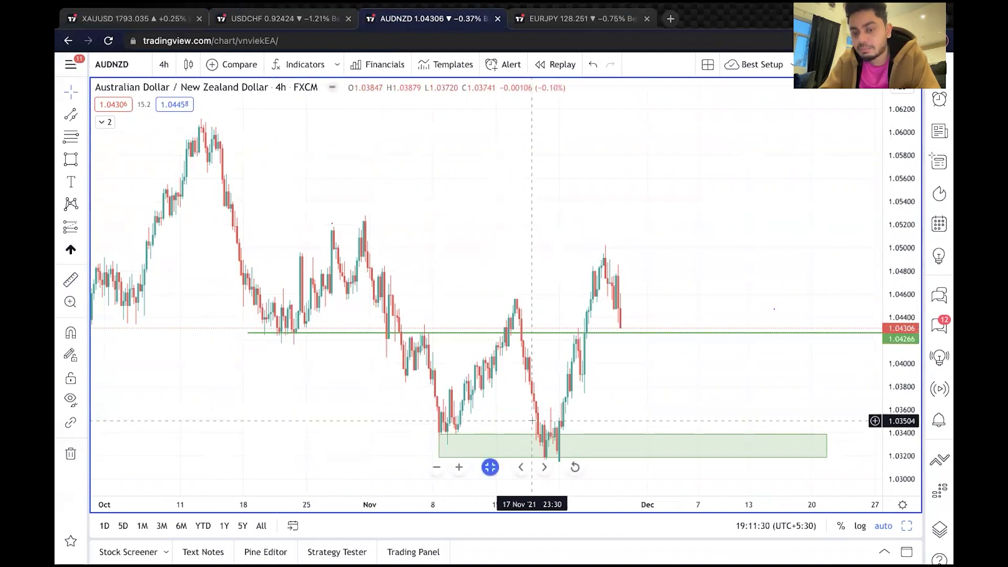
scroll(572, 427, up, 4)
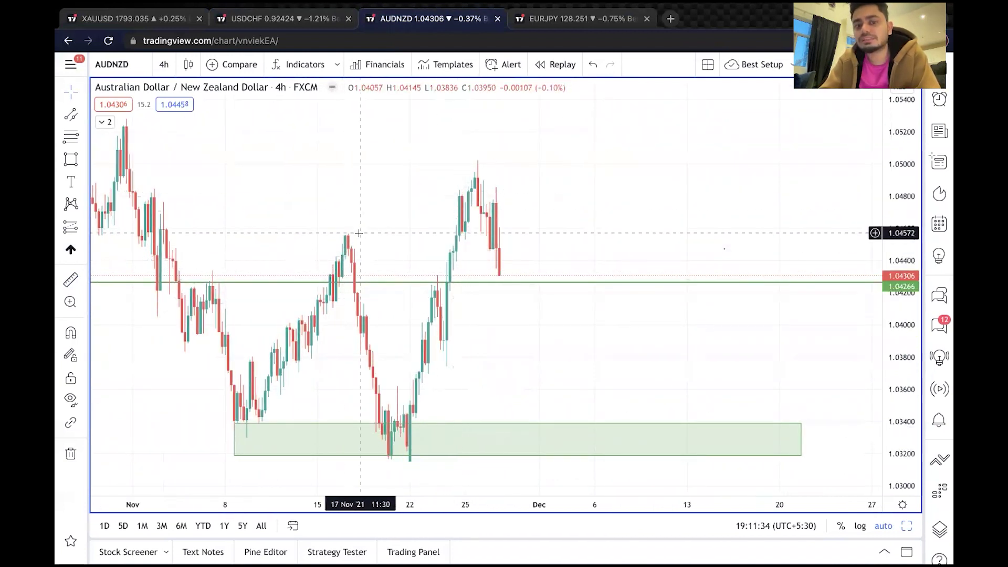
Try a horizontal line at 1.04556 on the mid-November AUDNZD swing high, and remove it
key(alt+h)
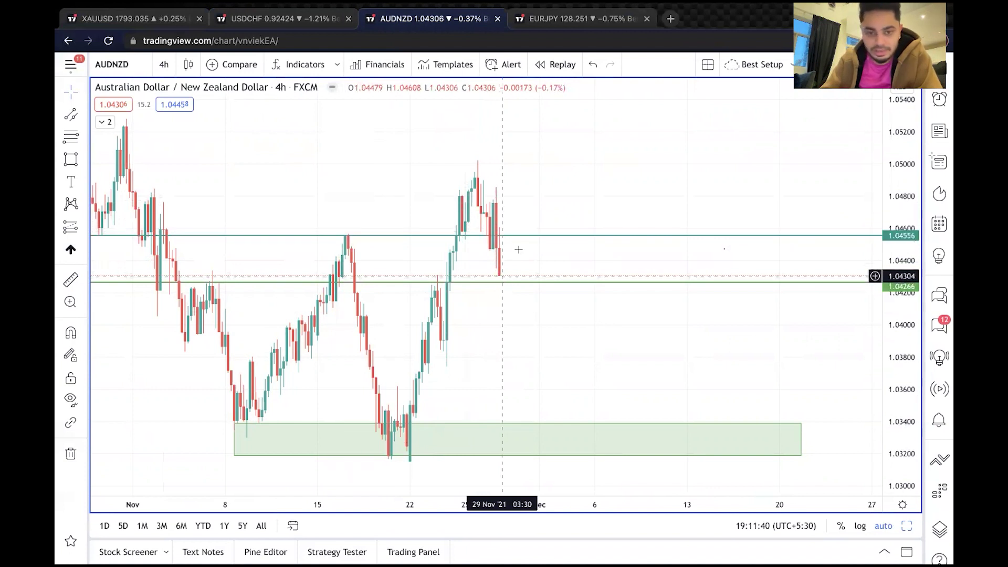
click(538, 235)
key(Delete)
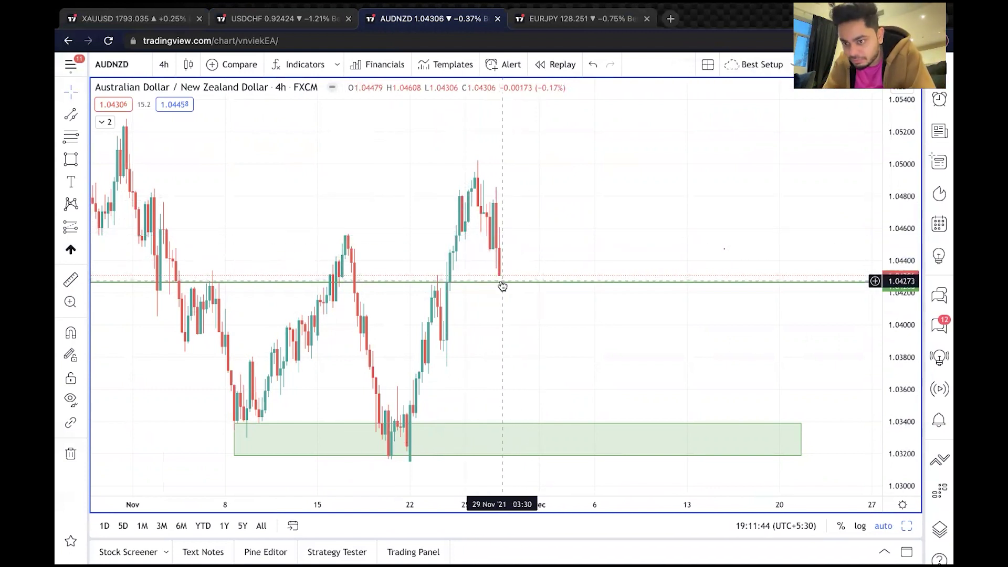
scroll(503, 286, down, 3)
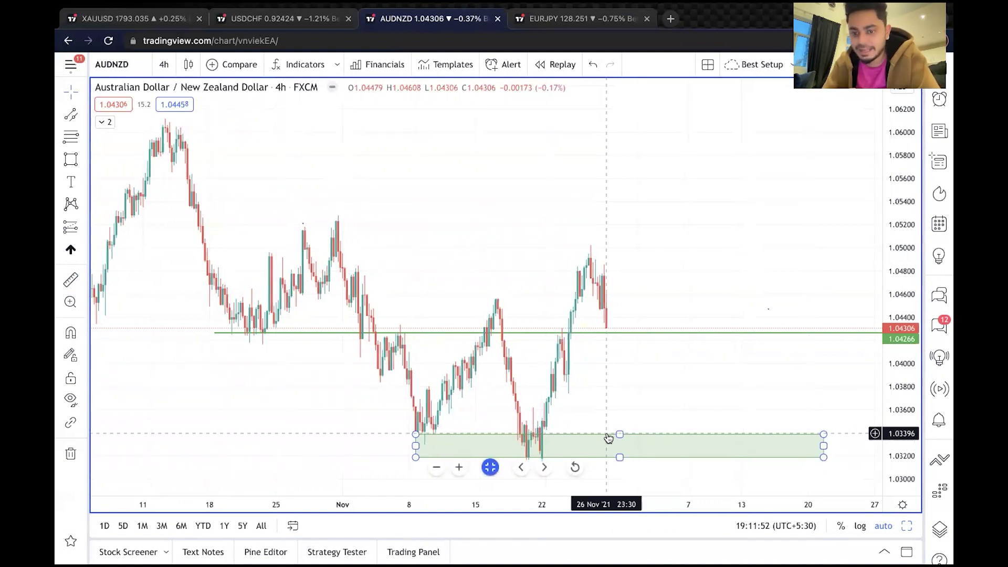
scroll(499, 338, up, 3)
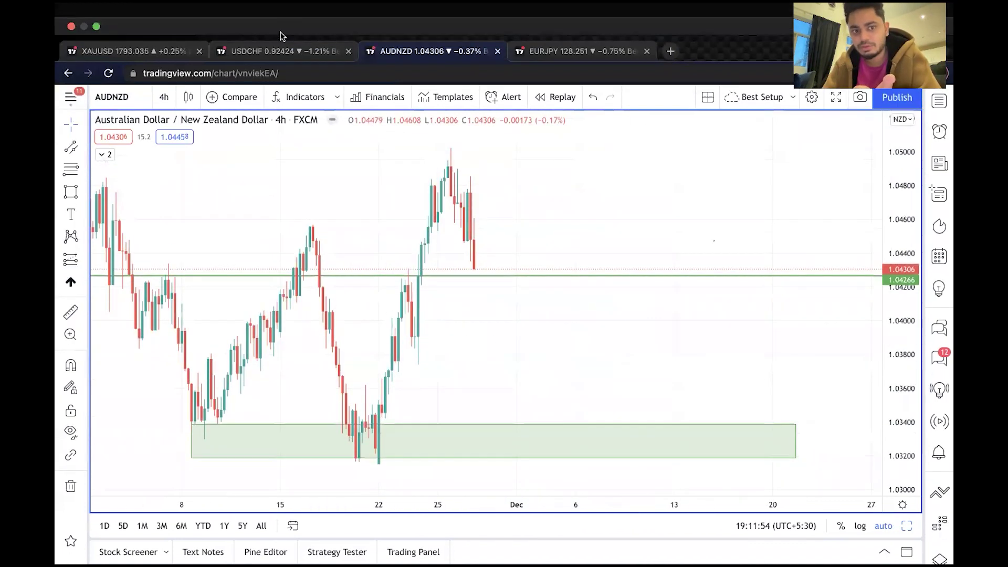
click(284, 51)
key(ctrl+Tab)
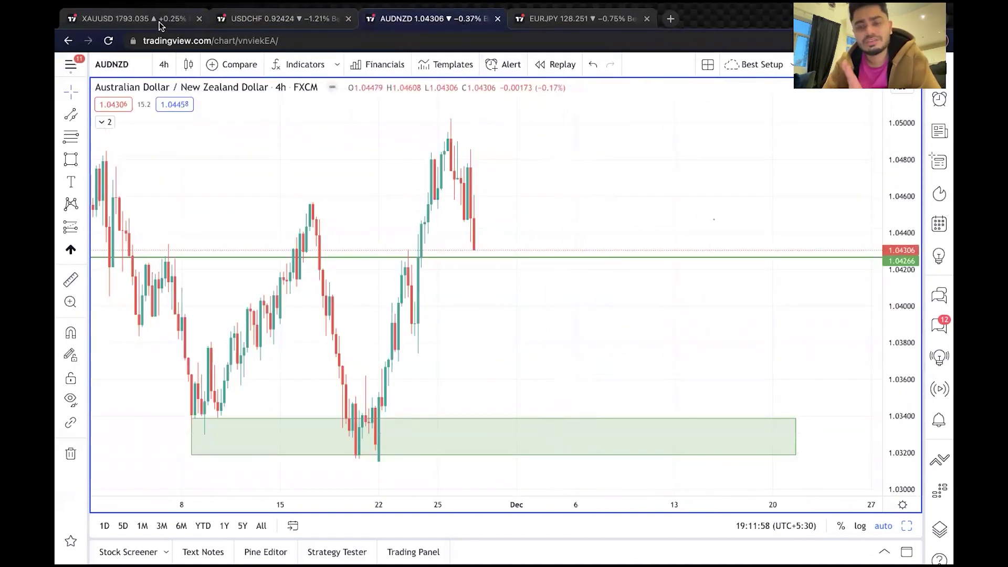
Switch to the EURJPY chart and set it to the 1-day interval
click(583, 21)
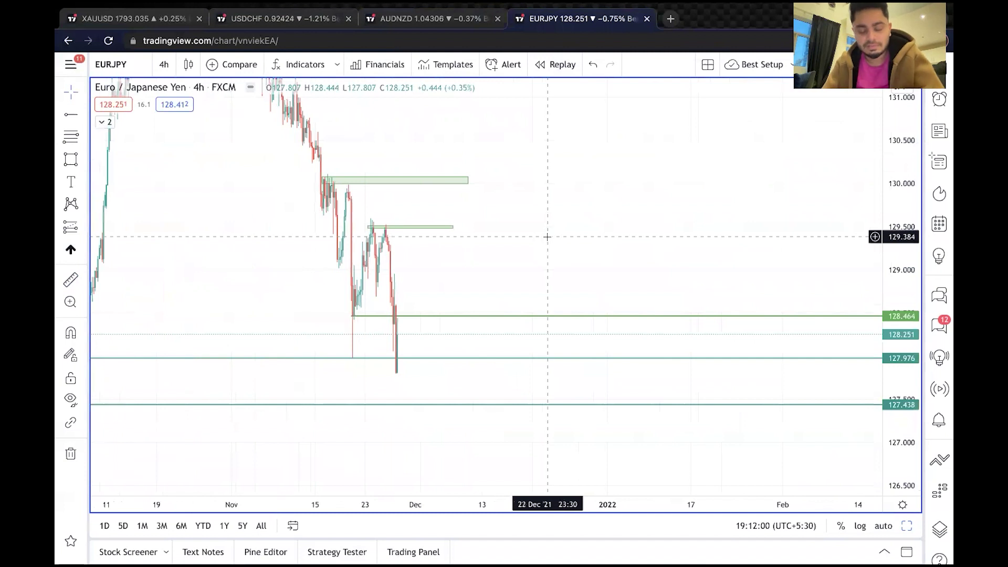
text(1D)
key(Return)
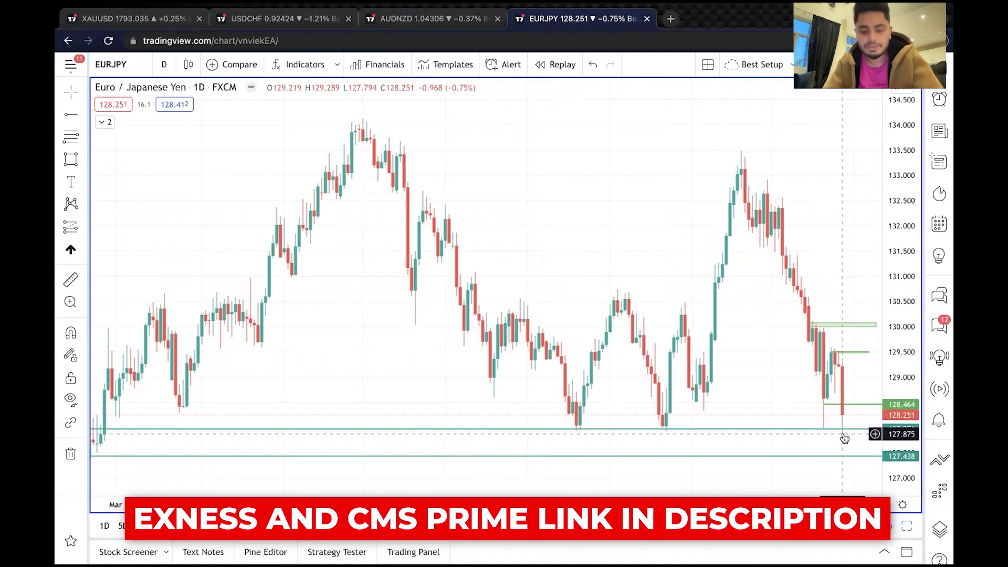
Set the EURJPY chart to the 4-hour interval and enlarge the latest candles around the 128.464 and 127.976 lines
text(4h)
key(Return)
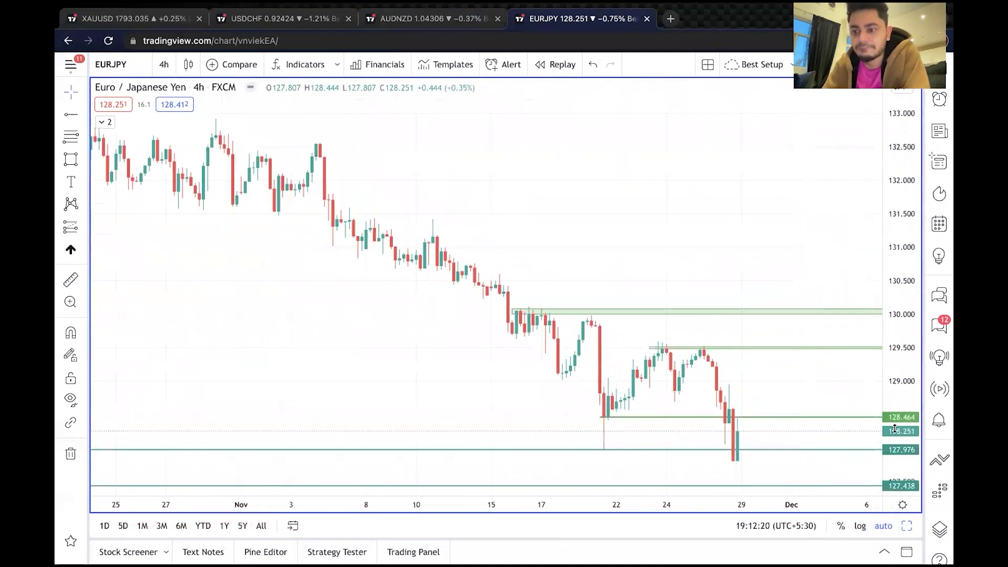
drag(900, 382, 900, 210)
drag(363, 407, 310, 212)
scroll(309, 212, down, 5)
scroll(243, 202, up, 5)
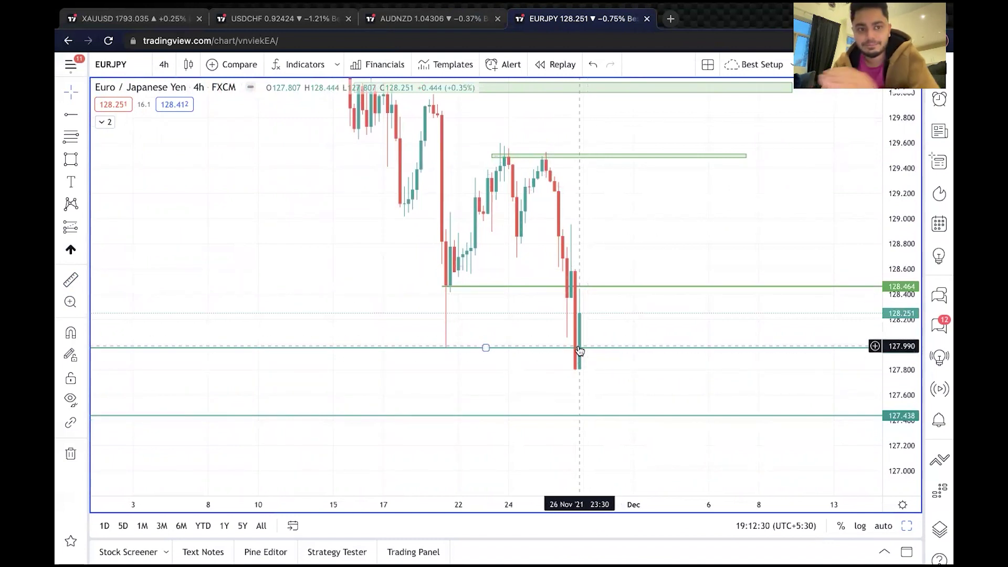
Set the EURJPY chart to the 1-hour interval and delete the horizontal line at 127.438
text(1h)
key(Return)
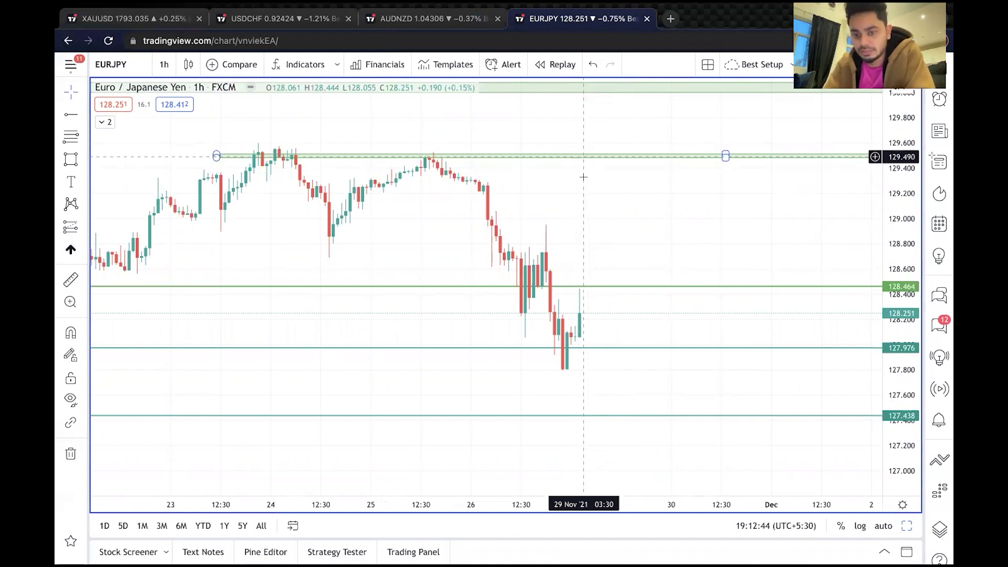
scroll(584, 177, down, 5)
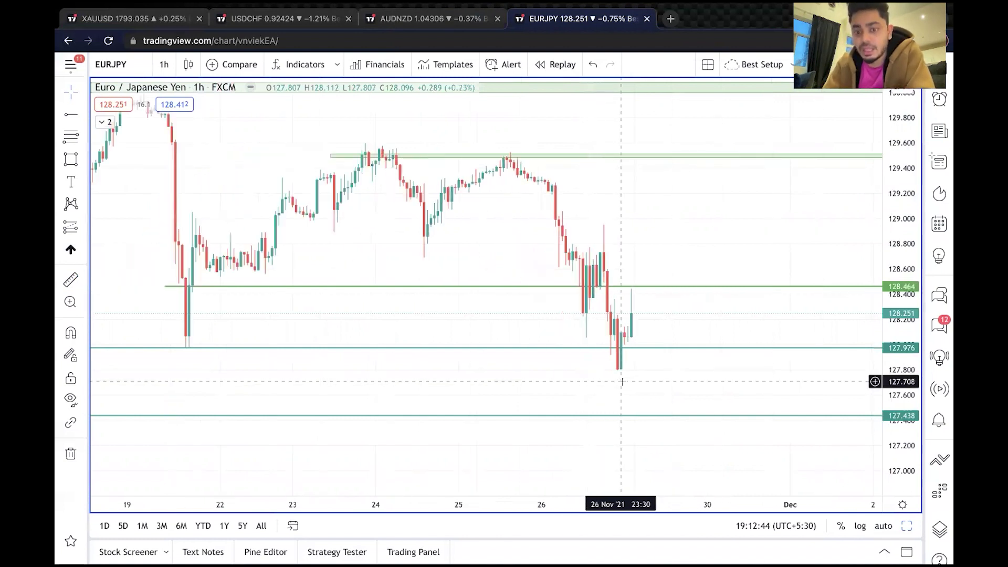
click(746, 420)
key(Delete)
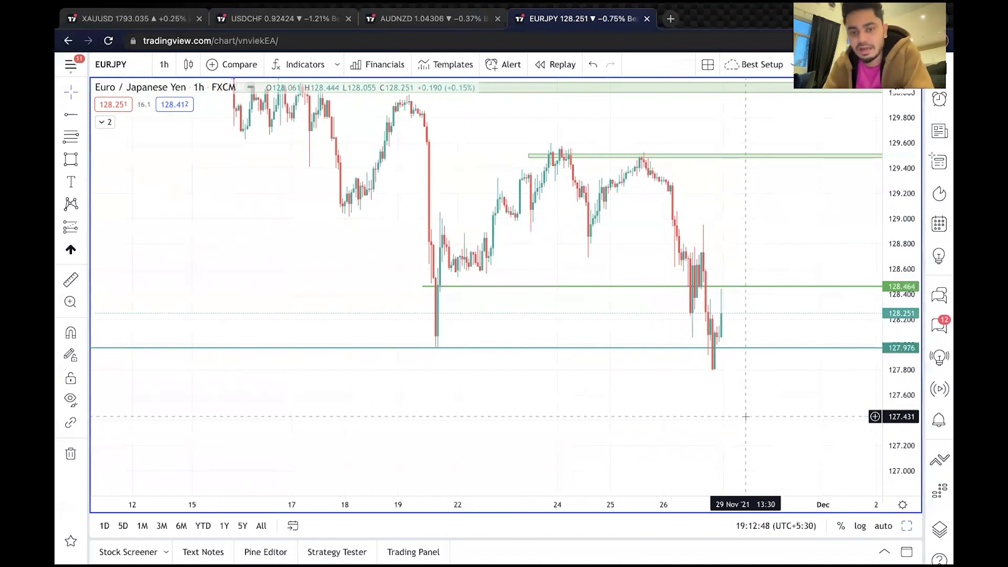
Set EURJPY to the 1-day interval and place a horizontal line at 127.331 near the early January 2021 high
text(1D)
key(Return)
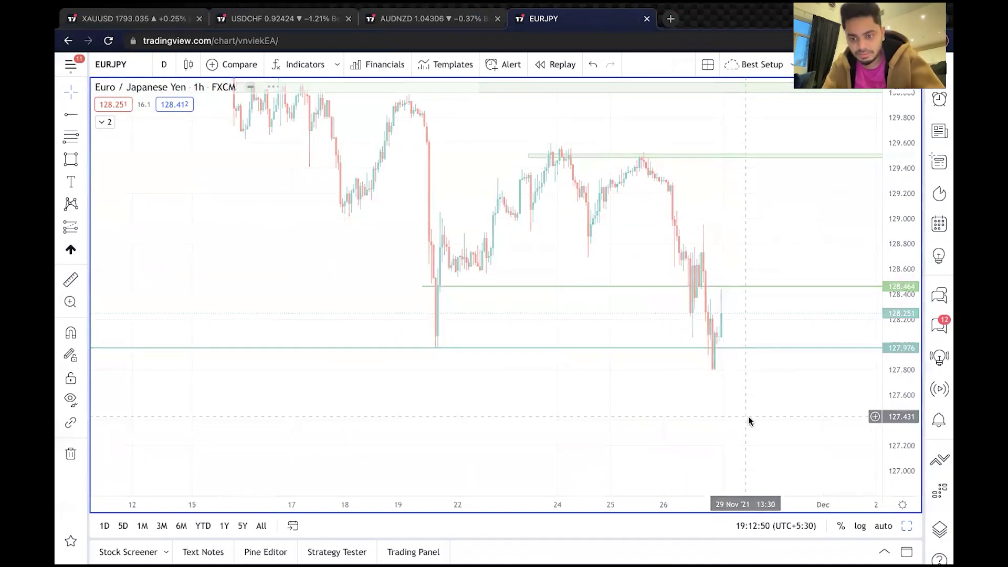
drag(749, 417, 913, 233)
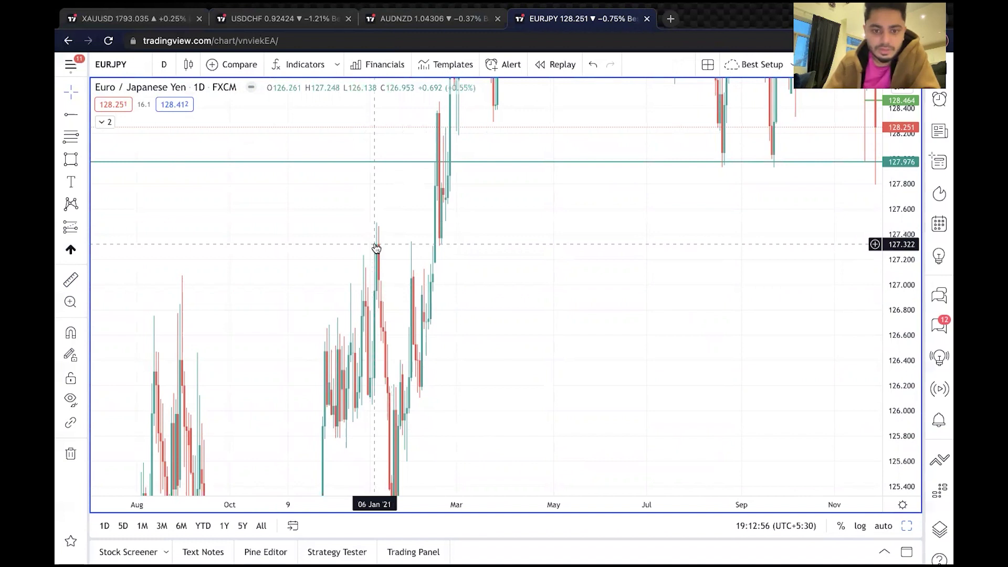
key(alt+h)
scroll(442, 247, up, 2)
scroll(485, 250, up, 2)
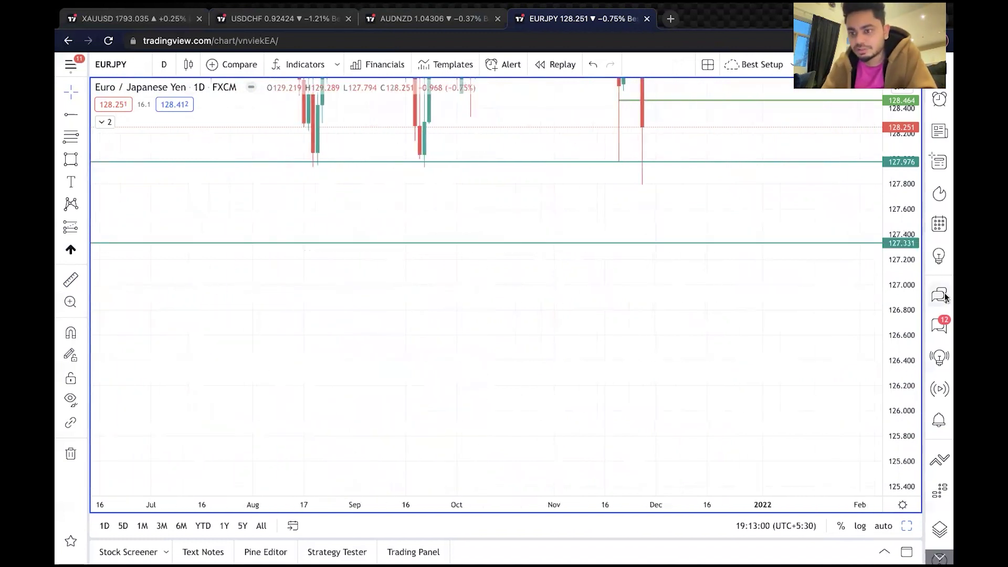
drag(484, 250, 655, 428)
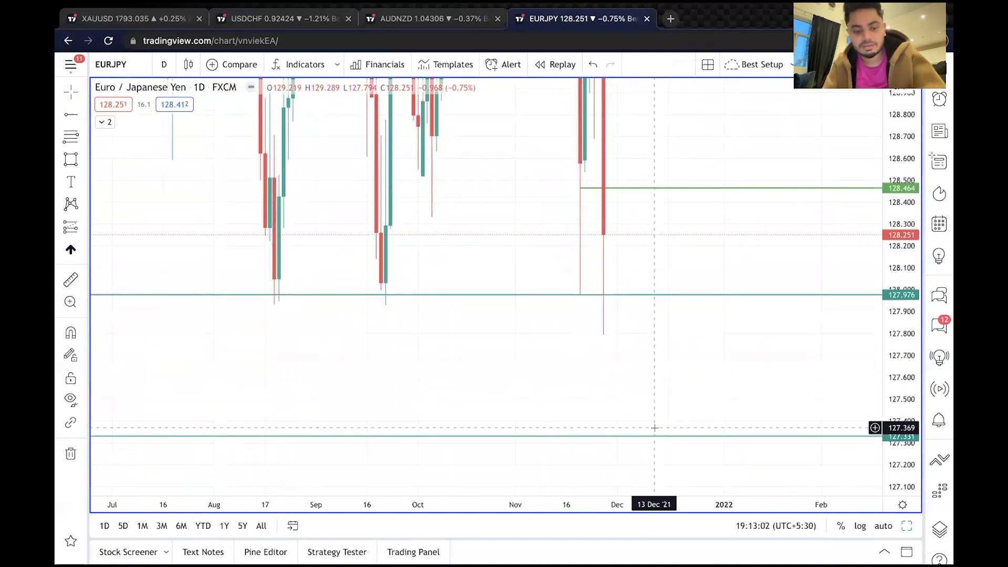
Return EURJPY to the 1-hour interval and move the 127.976 horizontal line down to the latest low at about 127.81
text(1h)
key(Return)
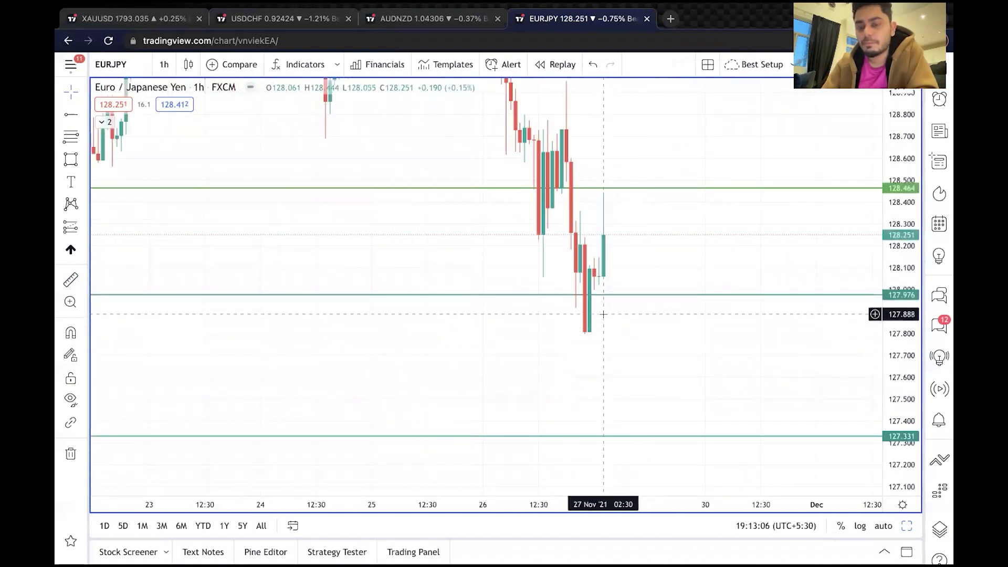
drag(607, 298, 603, 331)
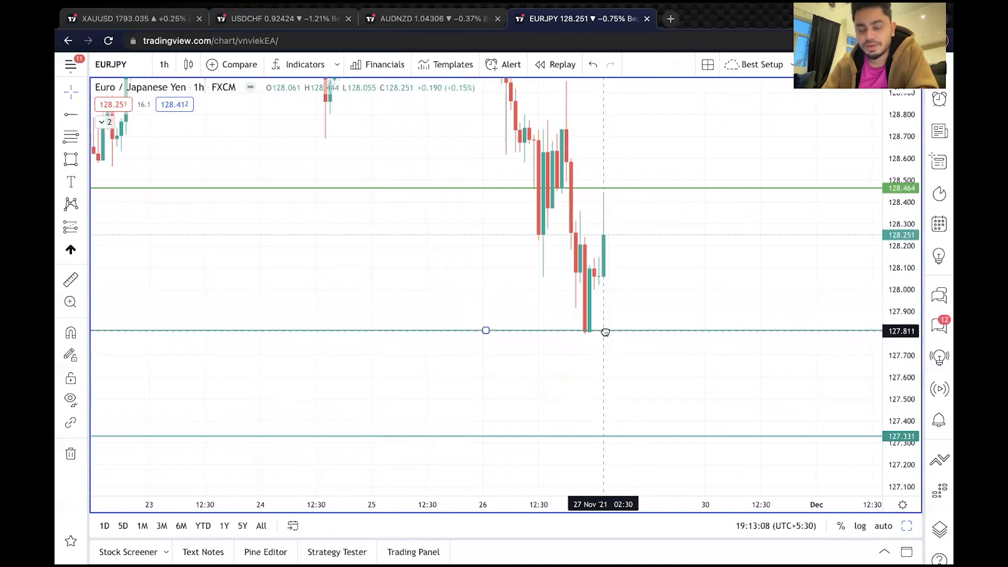
Measure the EURJPY price distance from the 128.464 line up to the green zone near 129.49
drag(886, 242, 893, 389)
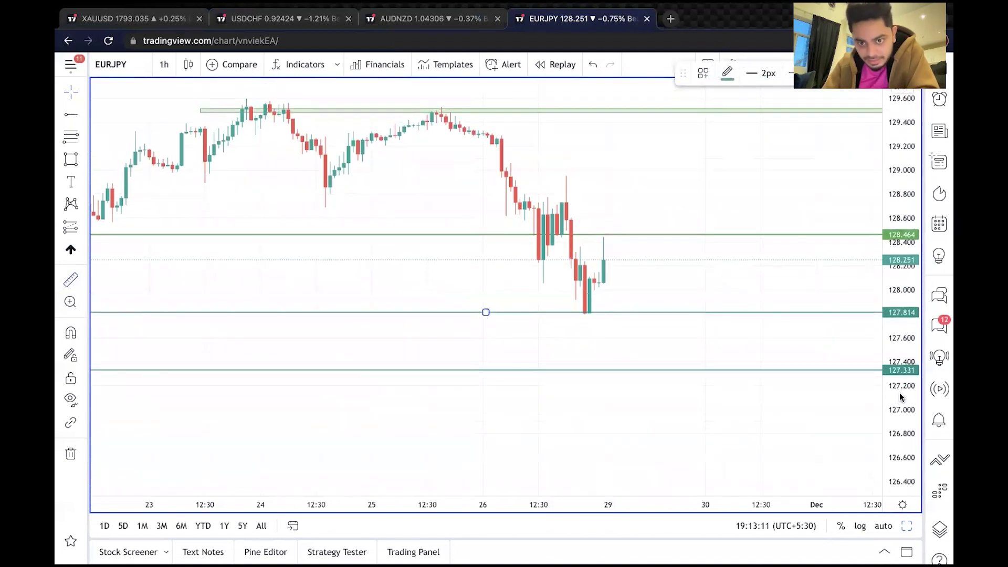
shift+click(654, 236)
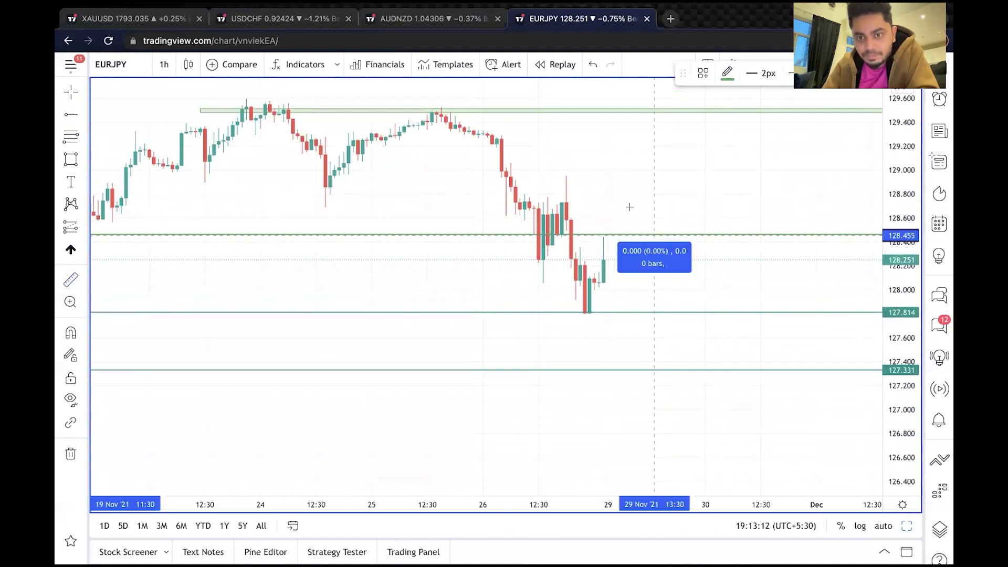
click(558, 111)
Measure the EURJPY price distance from the 127.814 line down to the 127.331 line
click(71, 279)
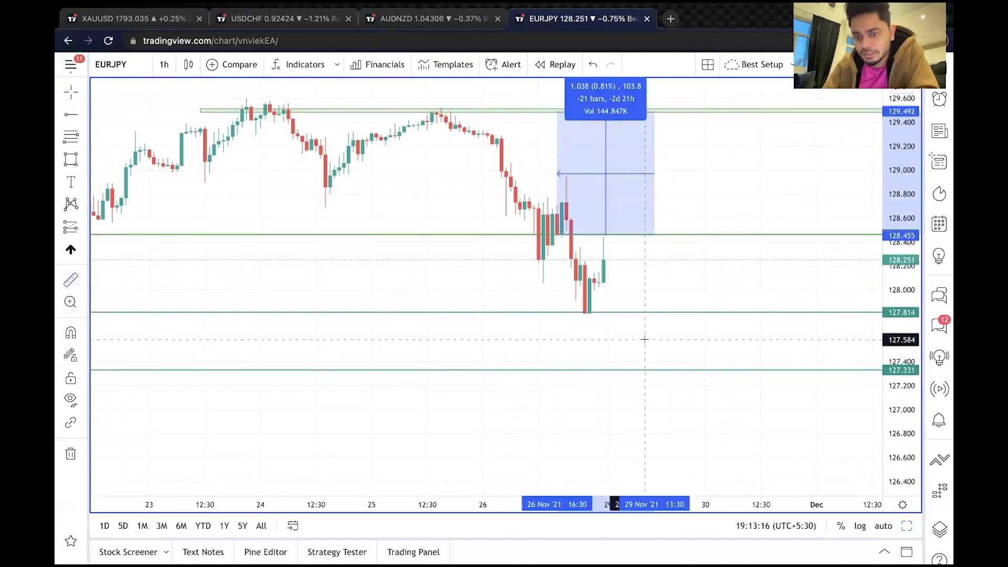
click(613, 312)
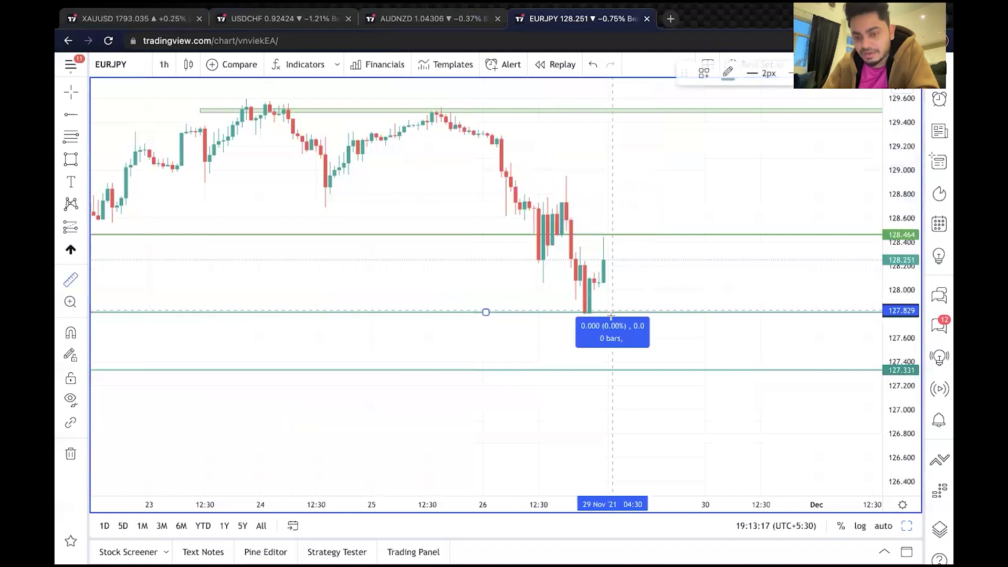
click(650, 372)
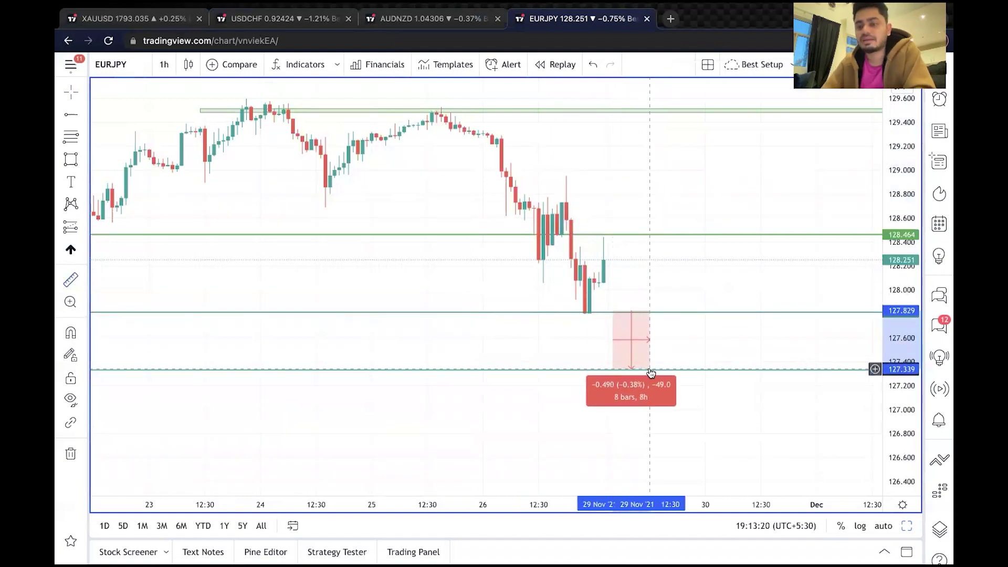
click(651, 371)
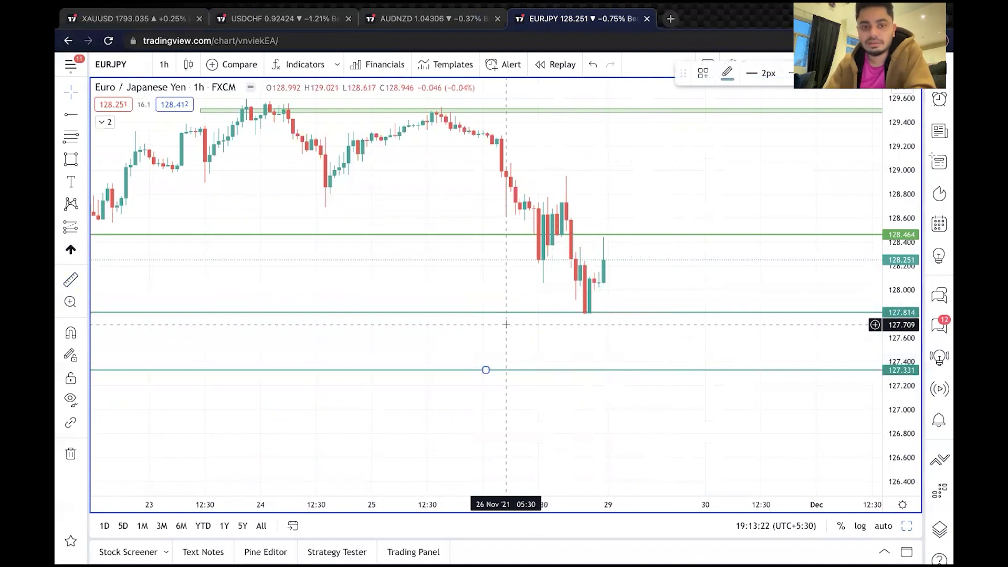
Revisit the AUDNZD and USDCHF charts and return to the XAUUSD chart
scroll(504, 326, down, 2)
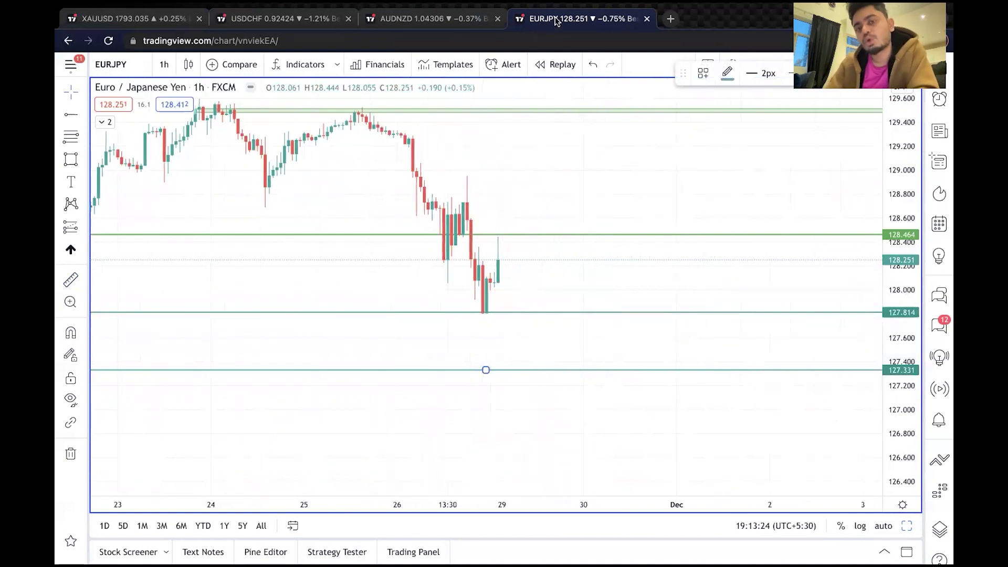
click(444, 23)
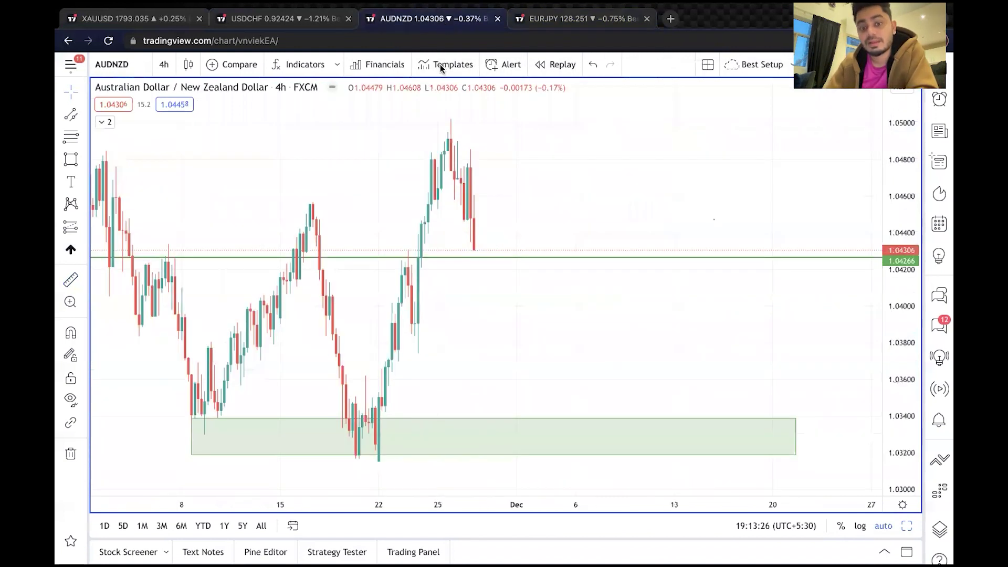
click(255, 24)
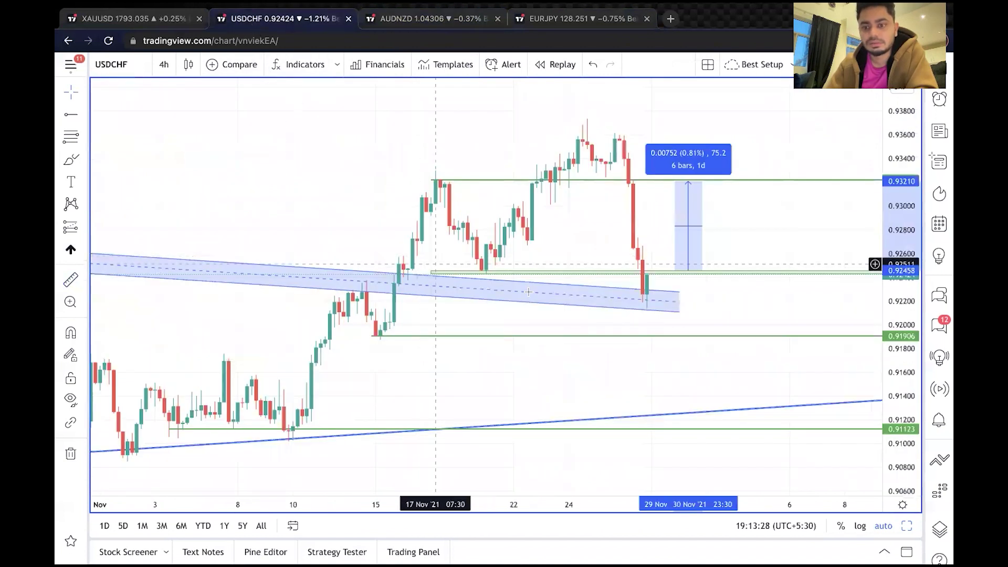
click(133, 22)
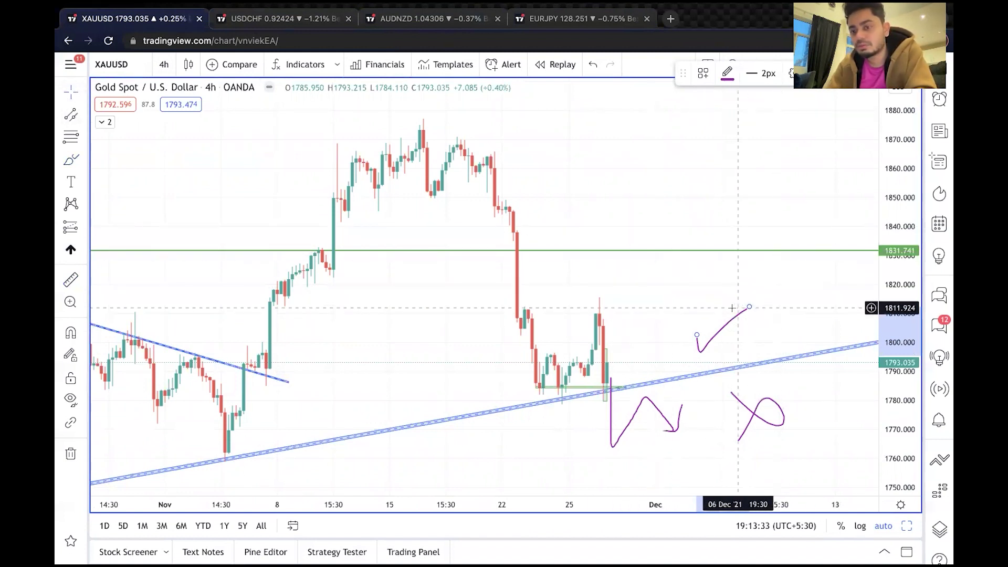
Delete the brushed check mark, cross and breakdown path from the XAUUSD chart
key(Delete)
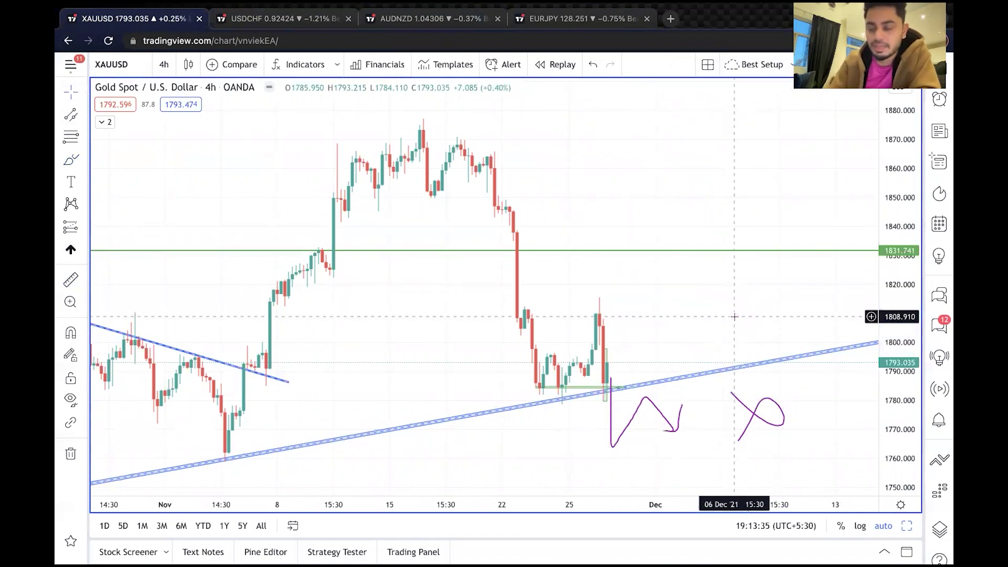
click(757, 416)
key(Delete)
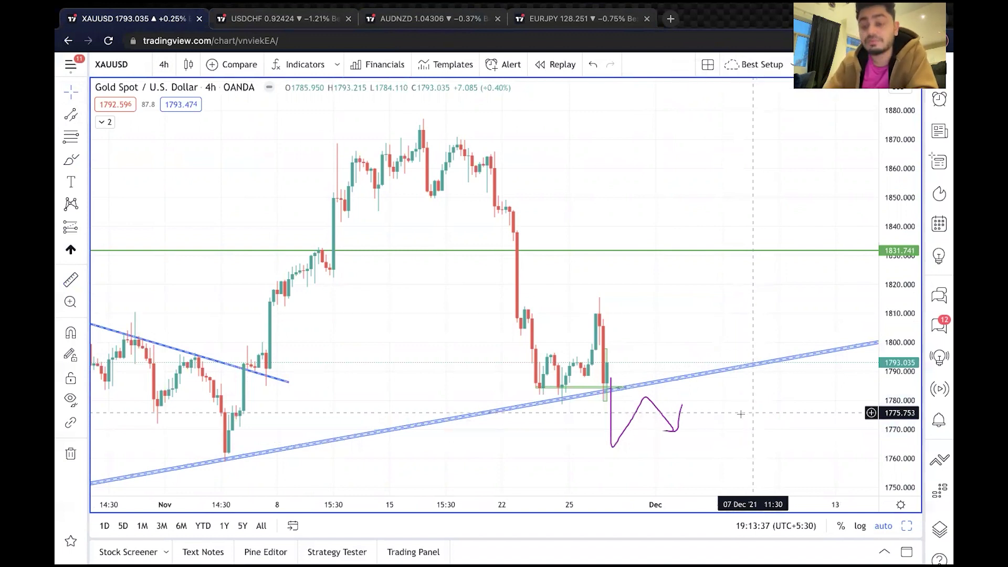
click(648, 402)
key(Delete)
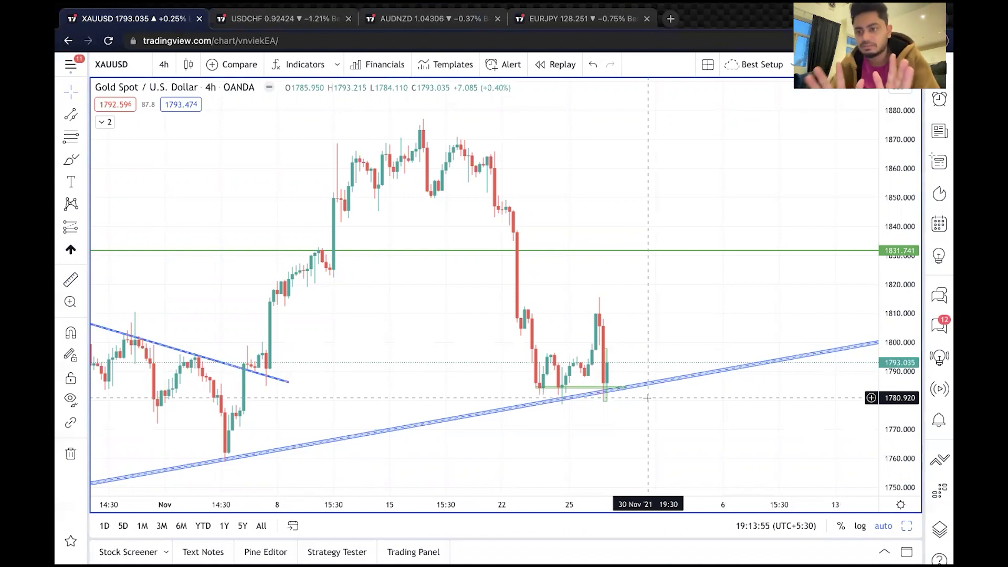
Examine the latest 4-hour XAUUSD candles around the green zones and the rising trend channel
scroll(647, 398, up, 5)
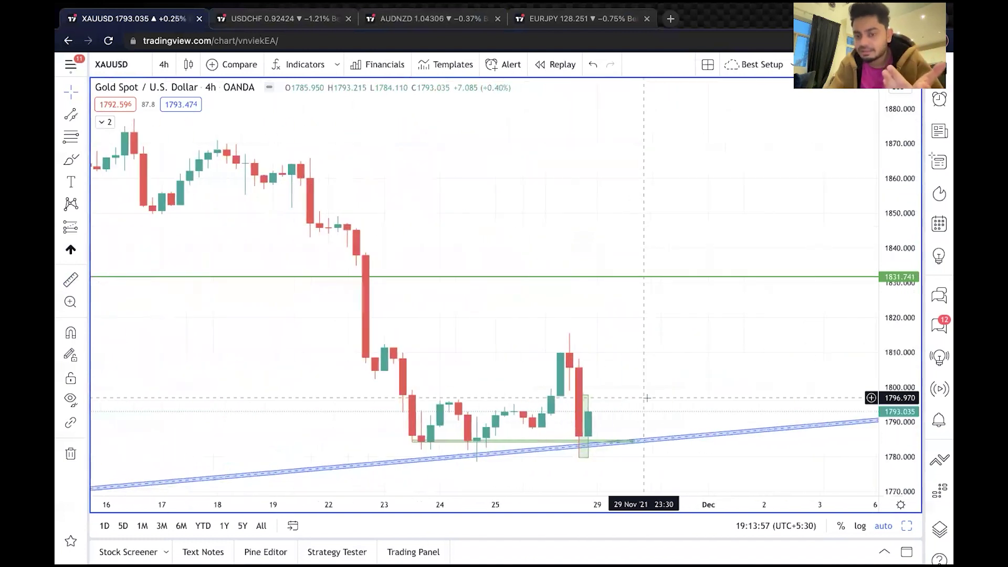
drag(895, 376, 790, 312)
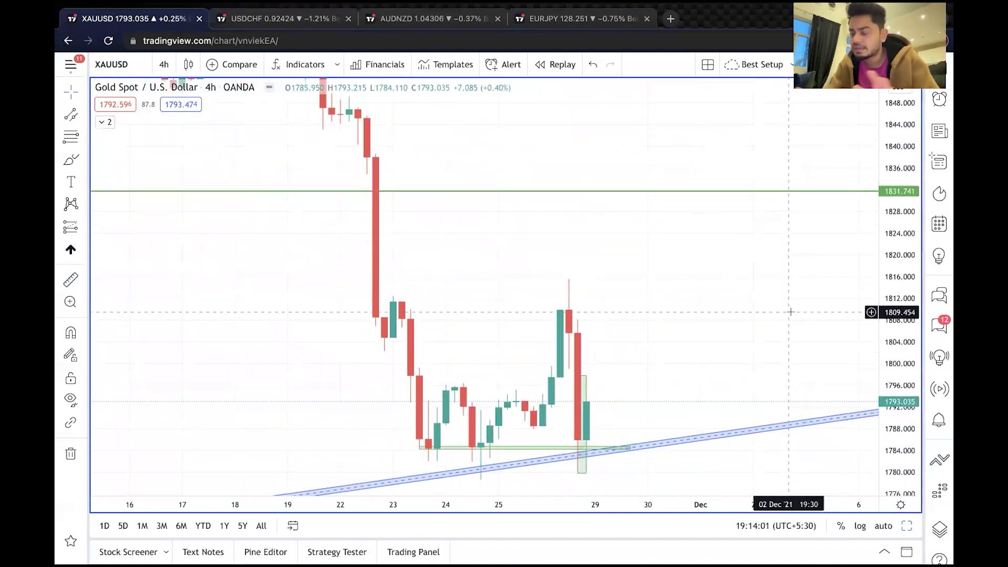